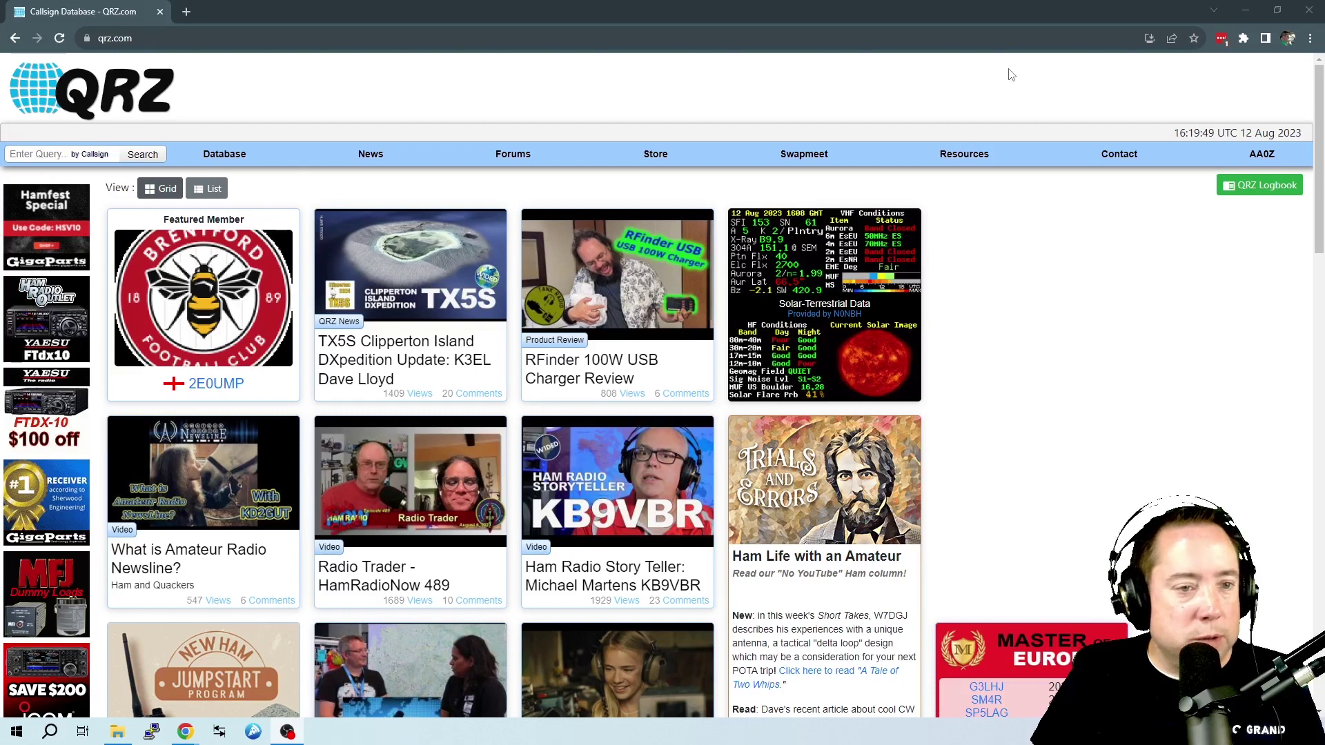
# Look up the callsign and browse its profile, which lists 17535 lookups above the POTA stats.
pyautogui.click(50, 156)
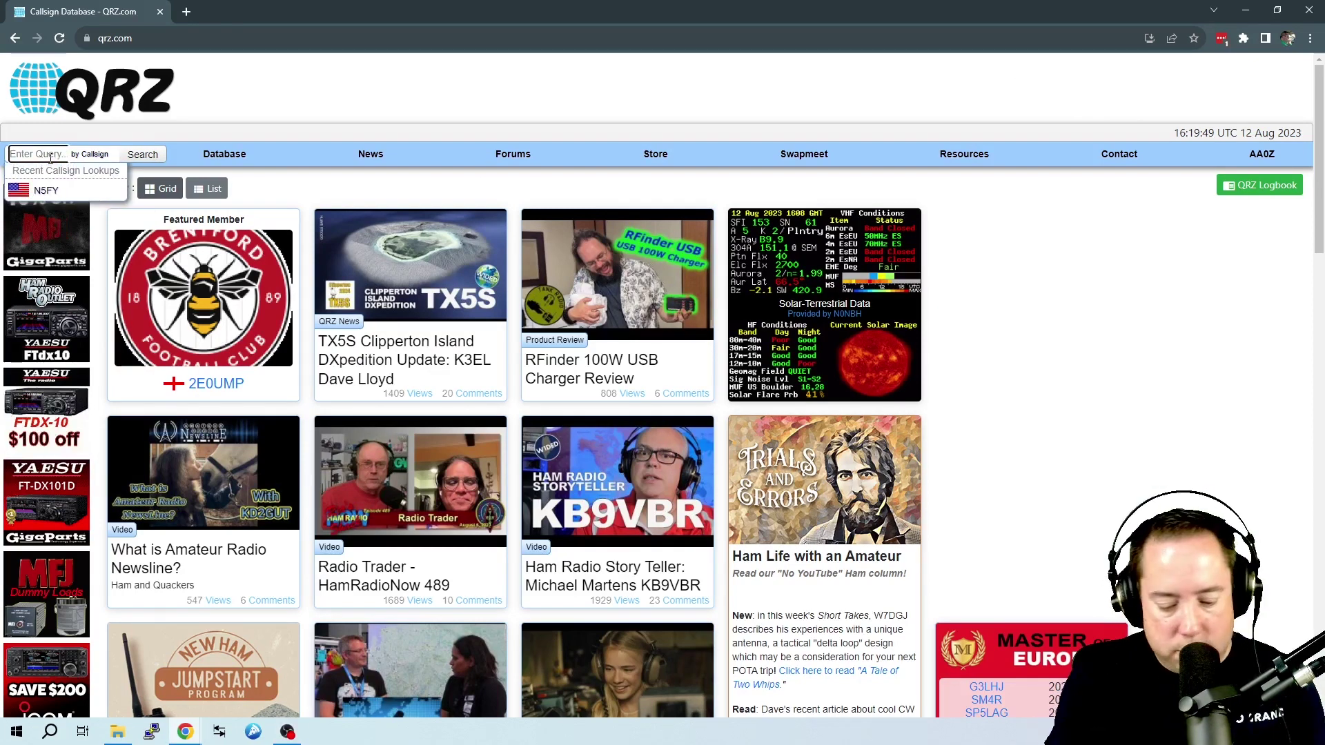
pyautogui.write('aa0z')
pyautogui.press('Return')
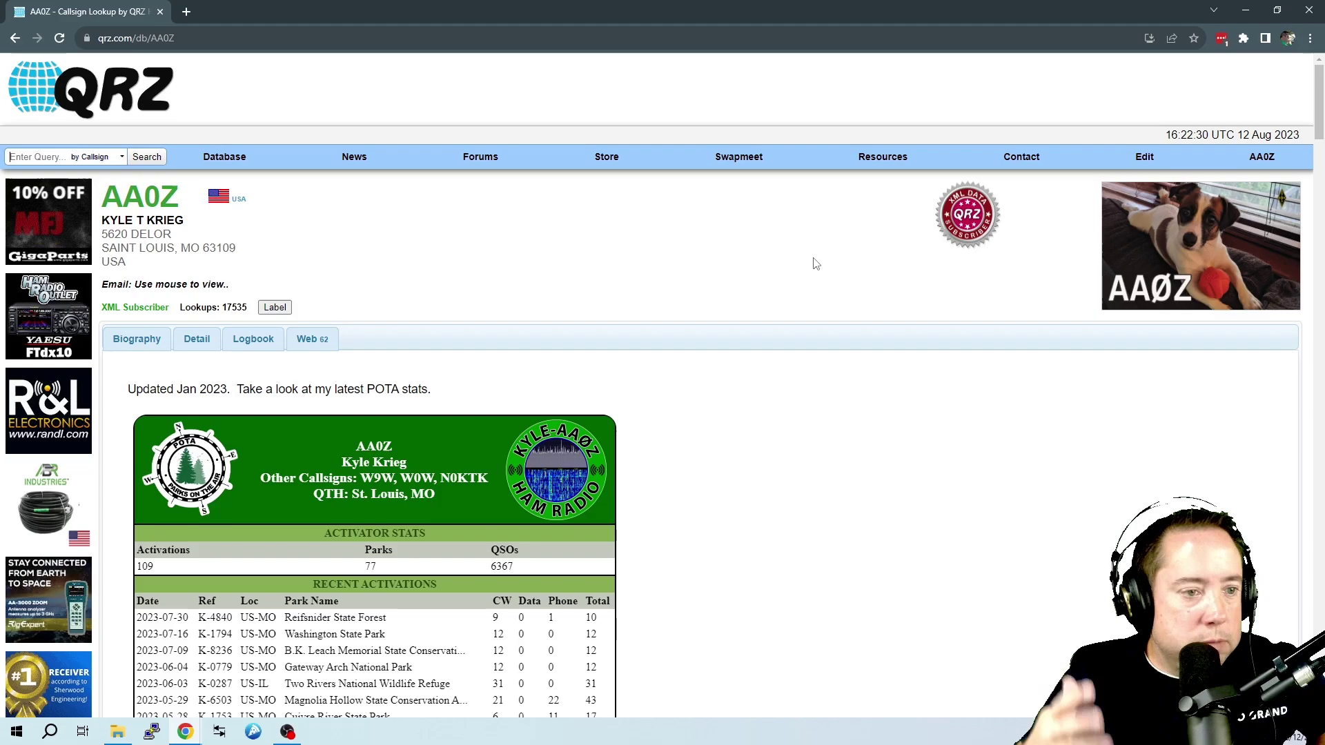
pyautogui.scroll(-8, 800, 310)
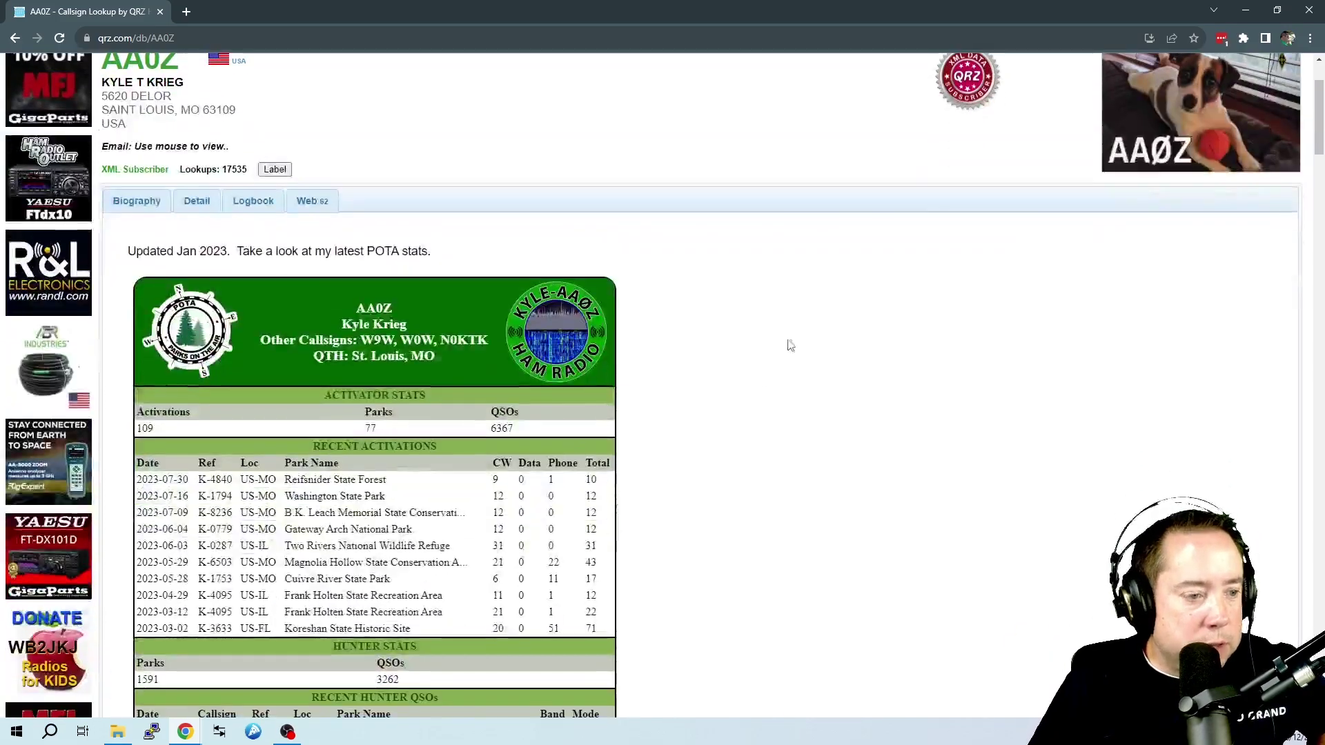
pyautogui.scroll(-20, 807, 397)
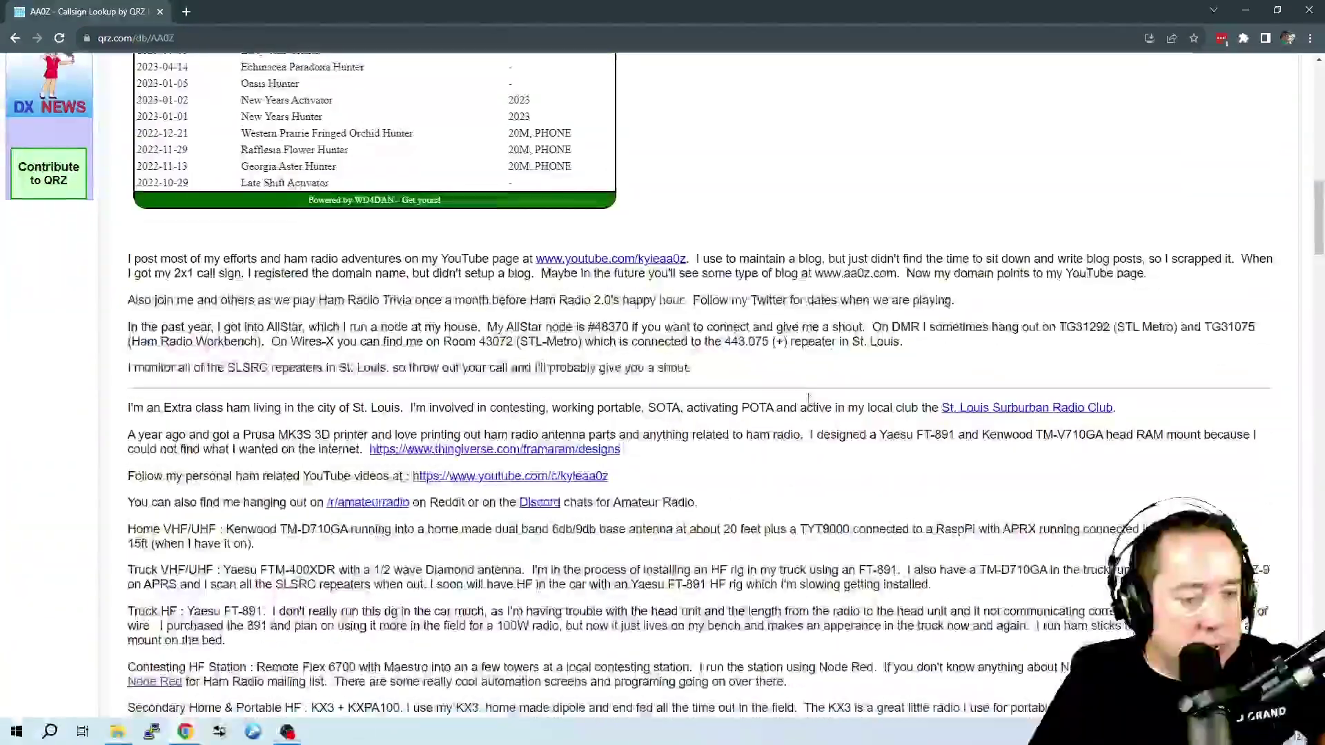
pyautogui.scroll(-20, 811, 400)
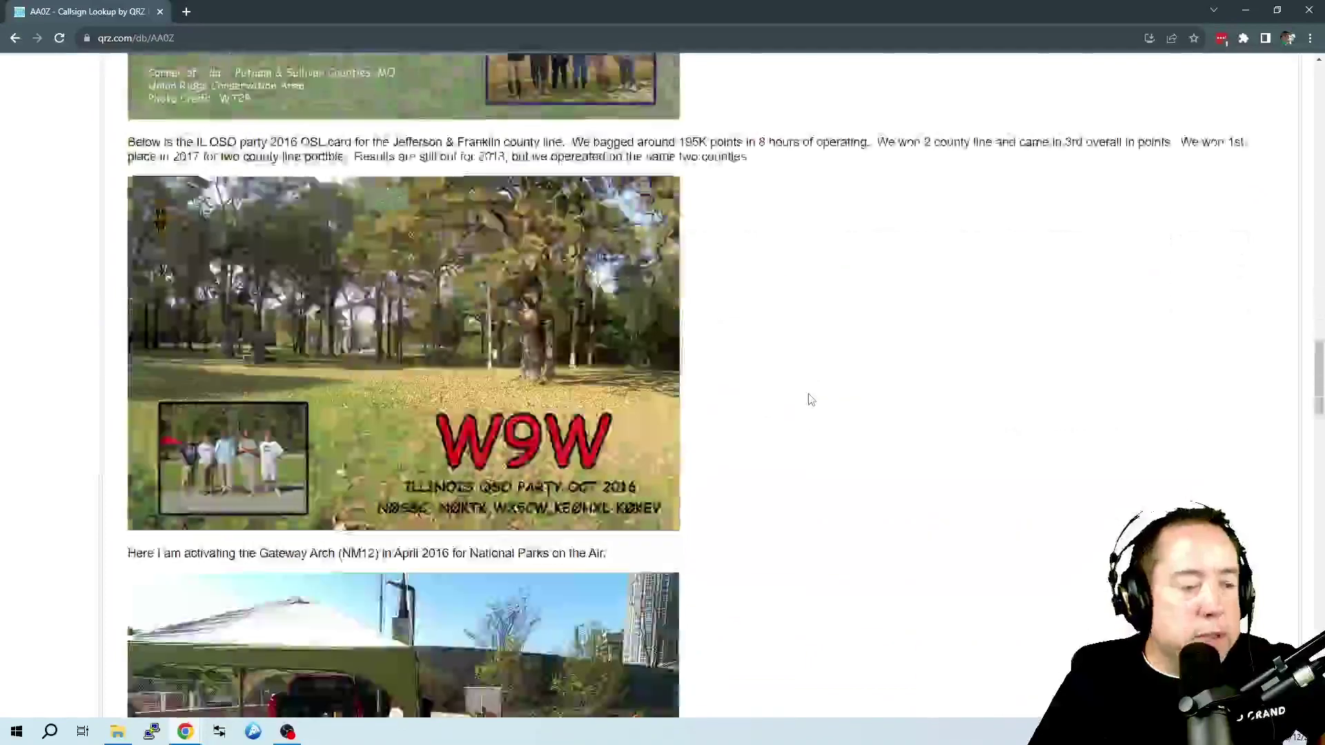
pyautogui.scroll(-3, 809, 397)
pyautogui.scroll(20, 808, 397)
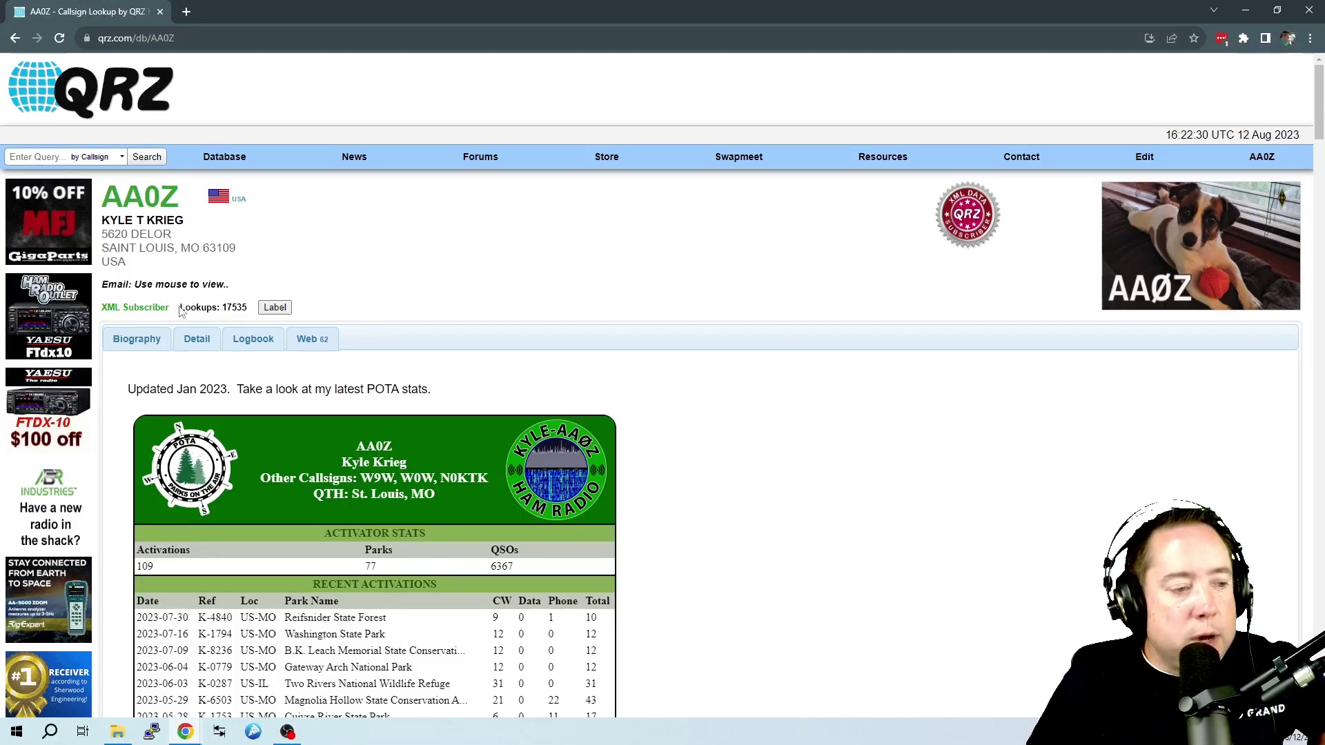
# Highlight the 'Lookups: 17535' count and bring up the callsign account menu.
pyautogui.moveTo(181, 311); pyautogui.dragTo(250, 304)
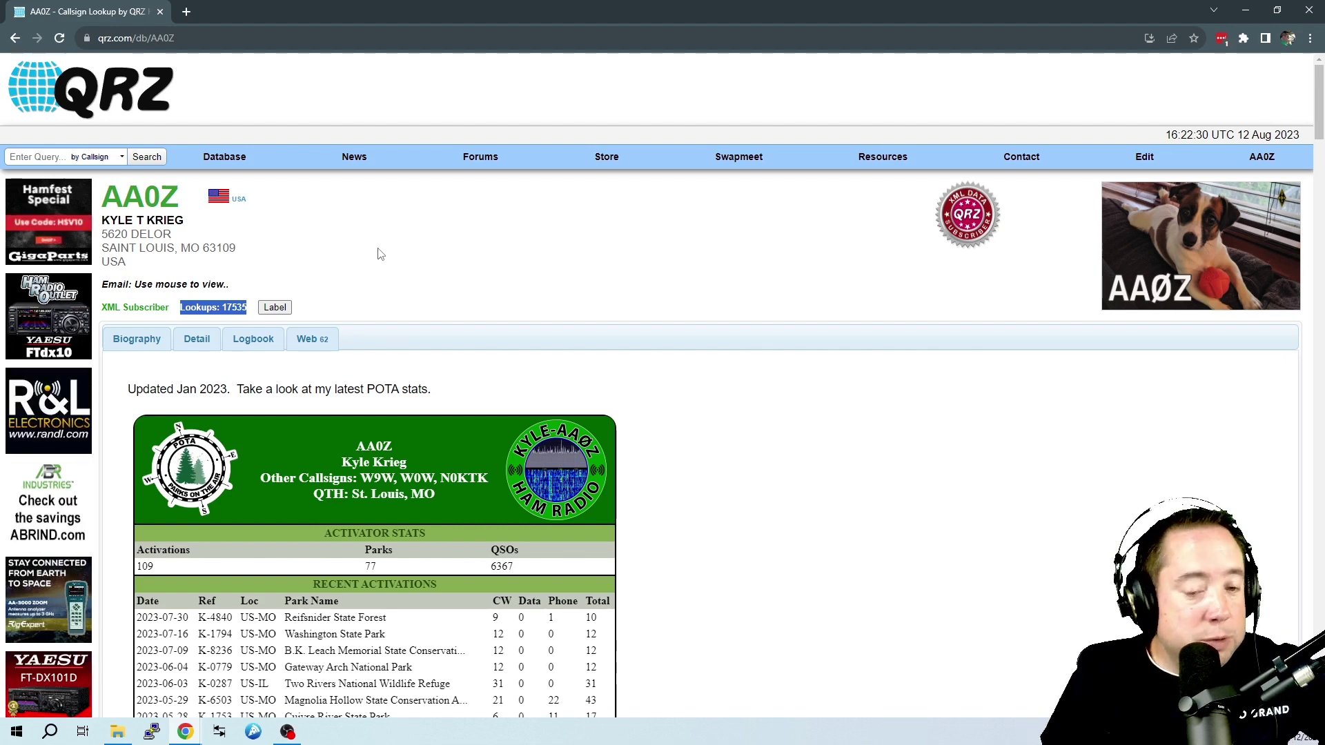
pyautogui.moveTo(1263, 155)
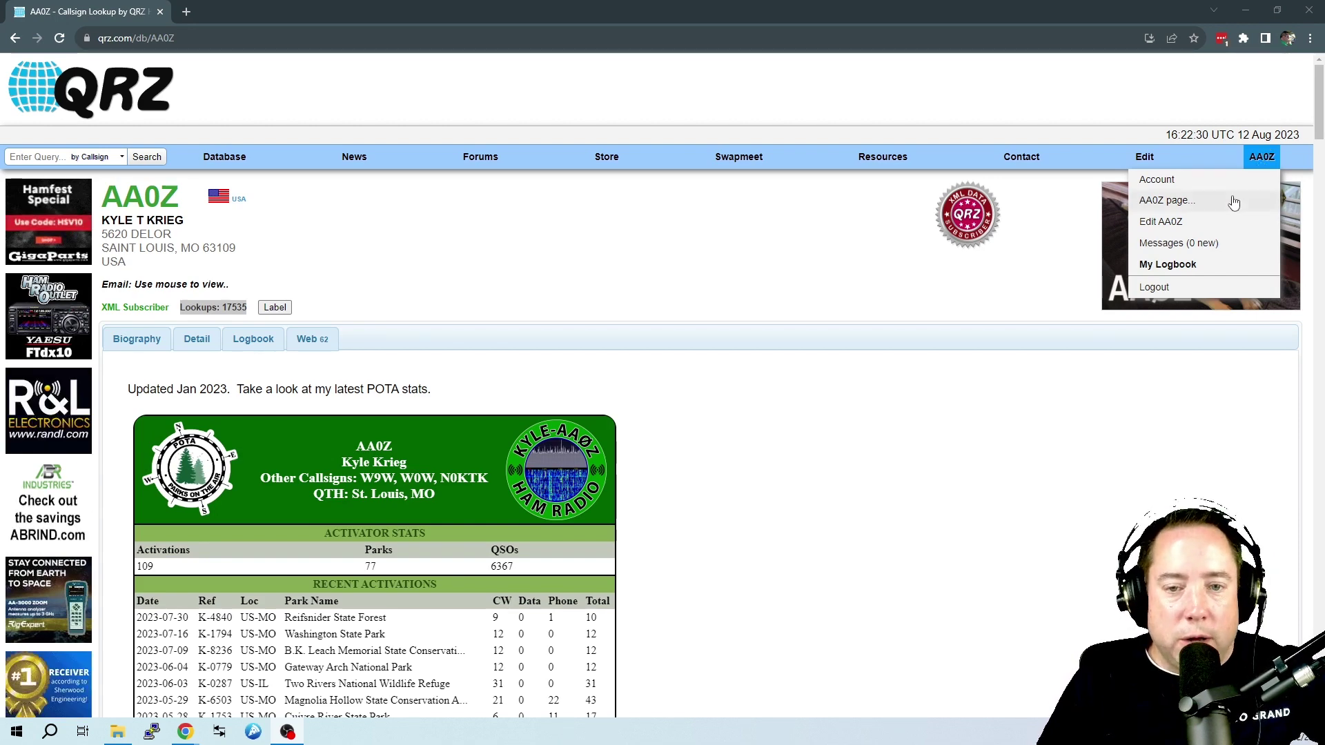
# Go to the callsign's Edit options and open the basic callsign data form.
pyautogui.click(1263, 157)
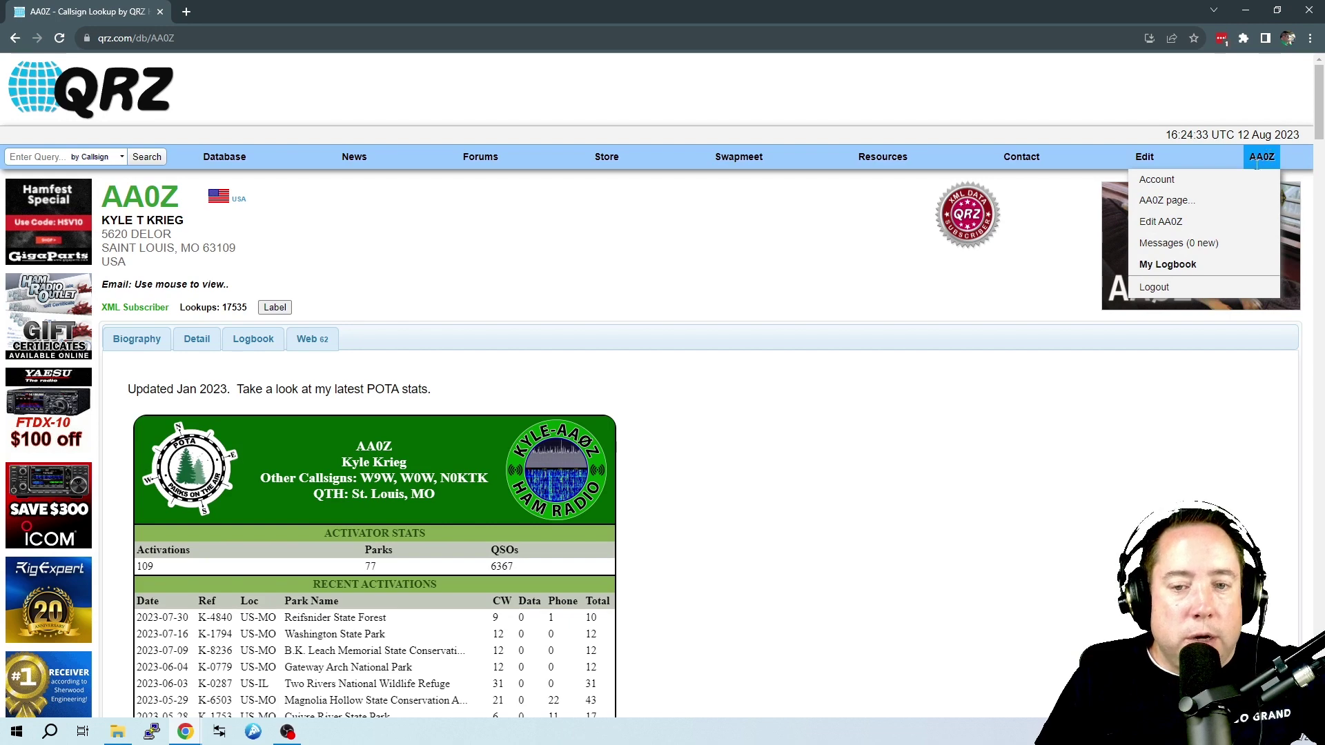
pyautogui.click(1193, 228)
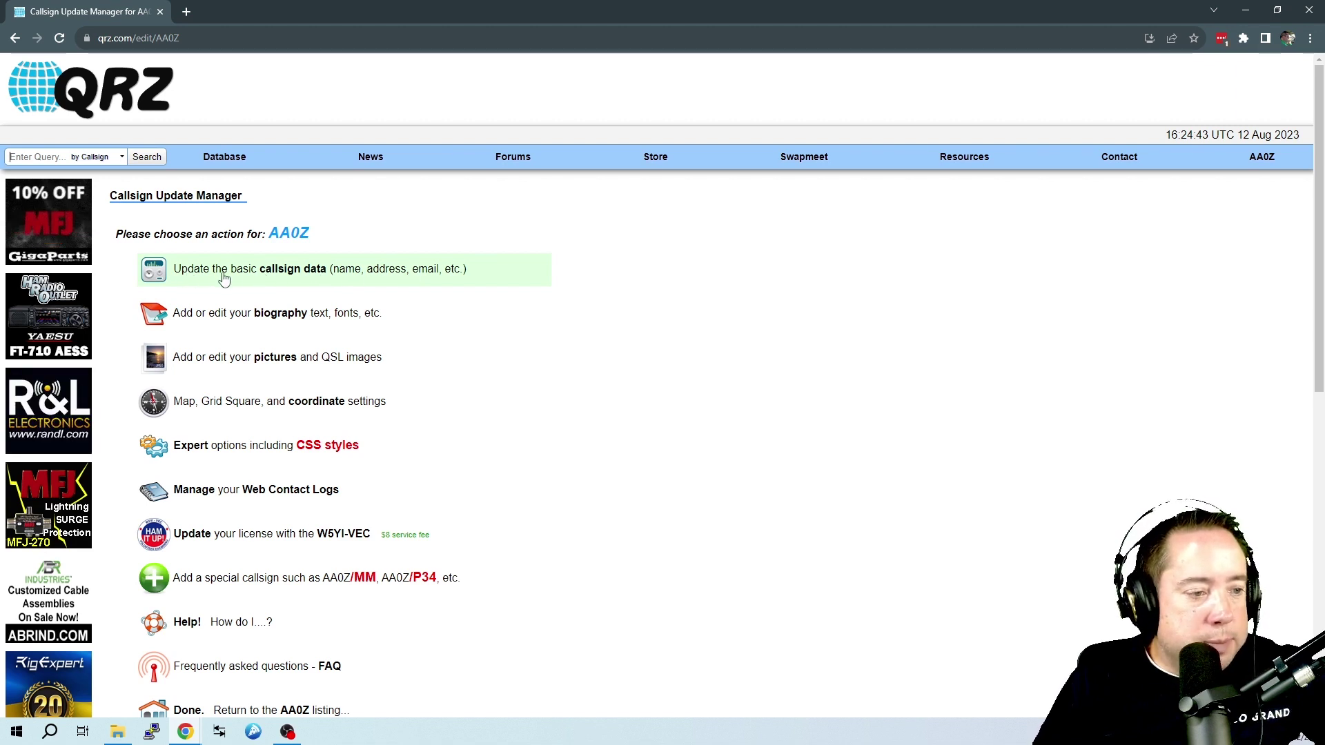
pyautogui.click(424, 275)
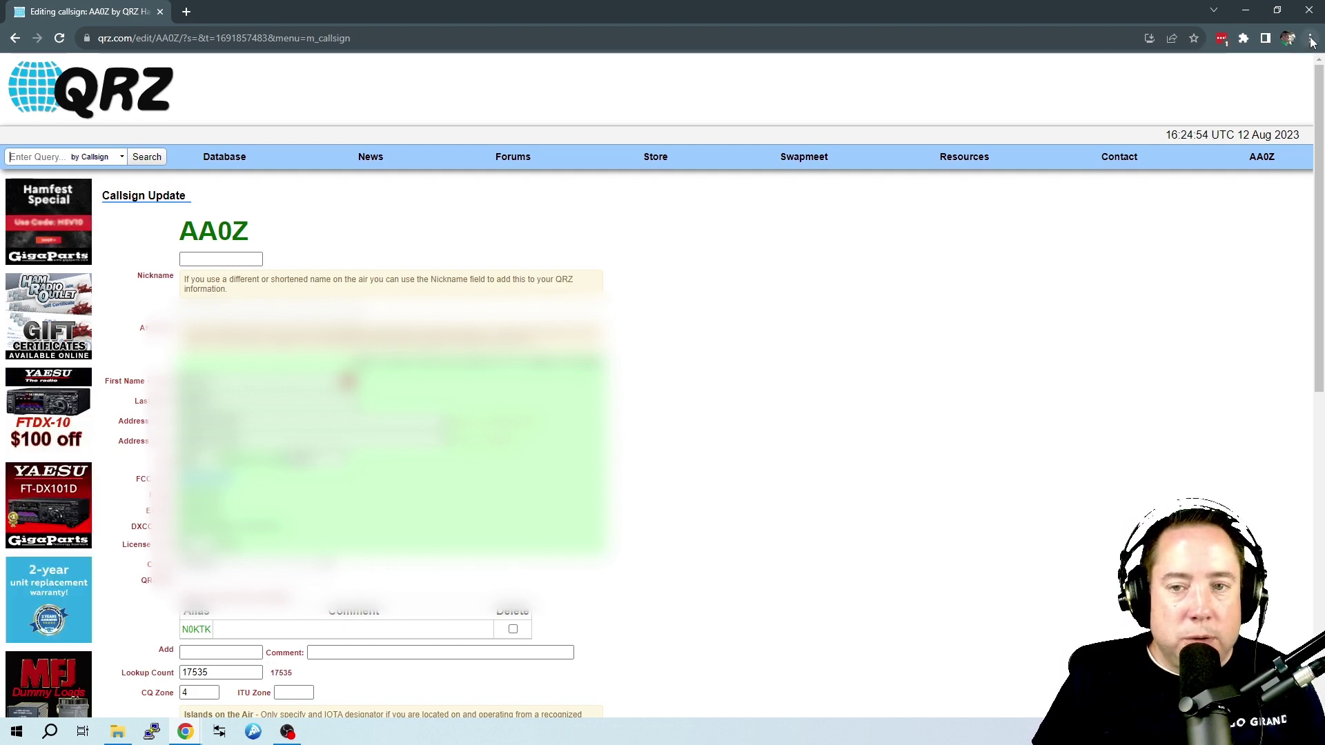
pyautogui.scroll(5, 434, 210)
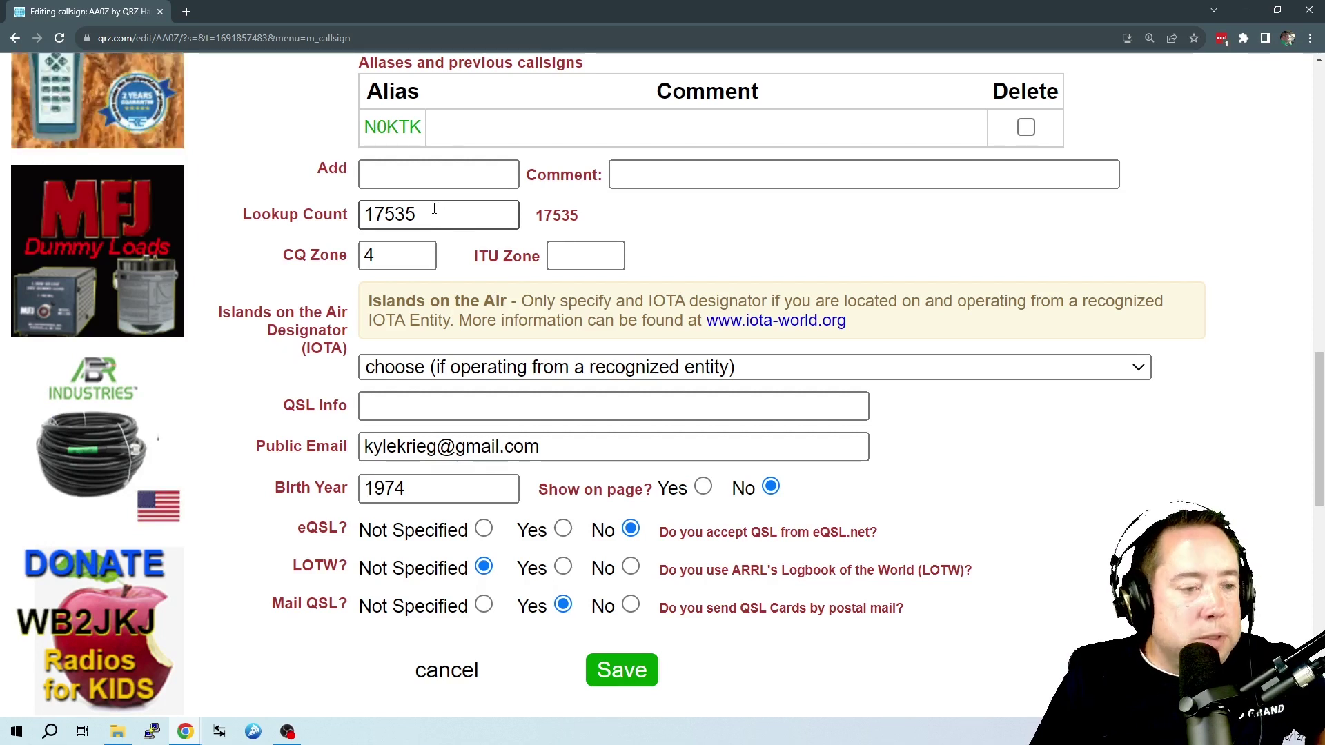
pyautogui.moveTo(536, 216); pyautogui.dragTo(571, 212)
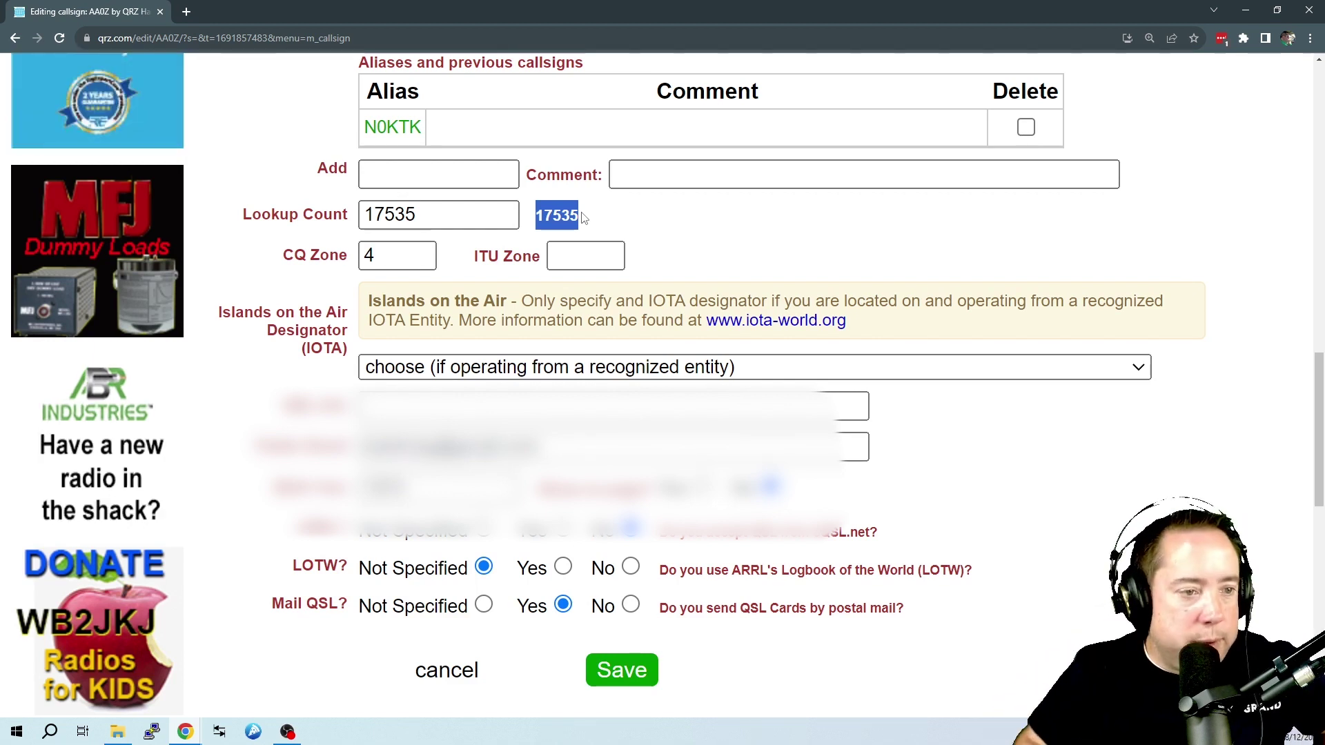
pyautogui.moveTo(432, 214); pyautogui.dragTo(334, 219)
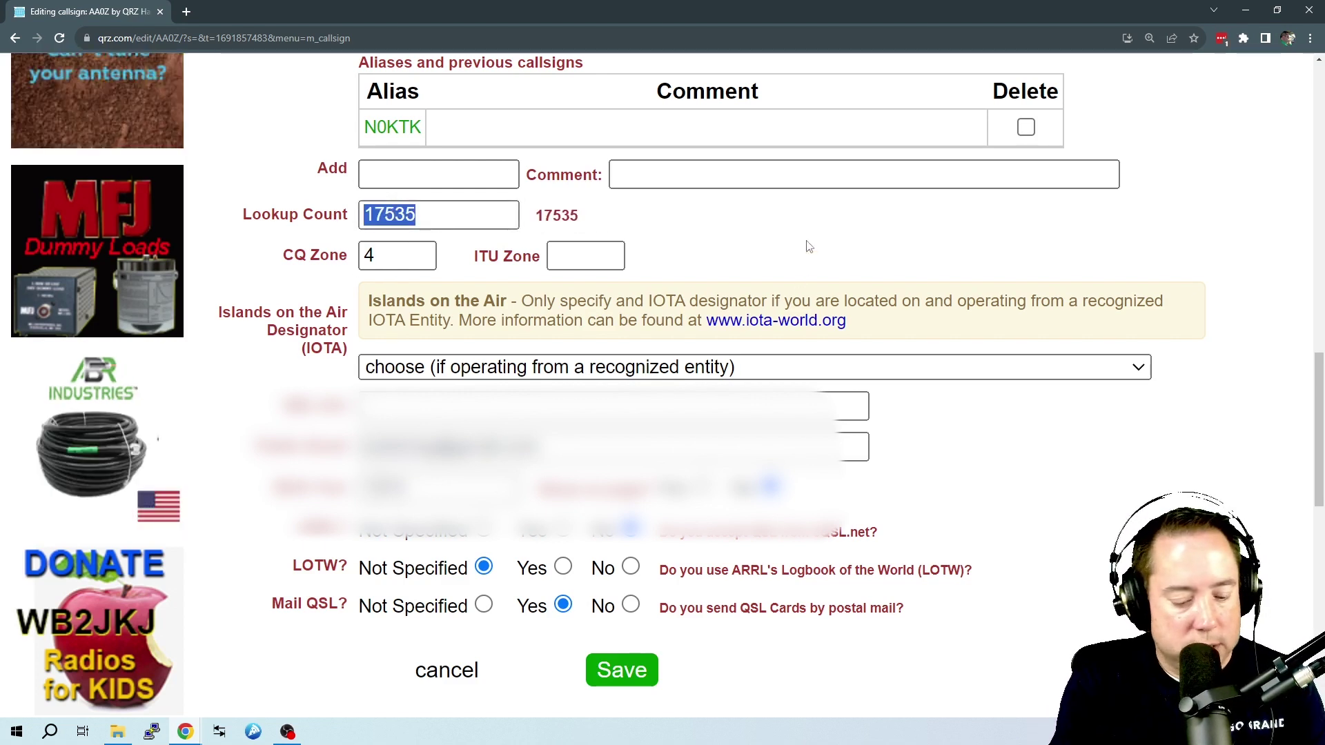
pyautogui.write('100000')
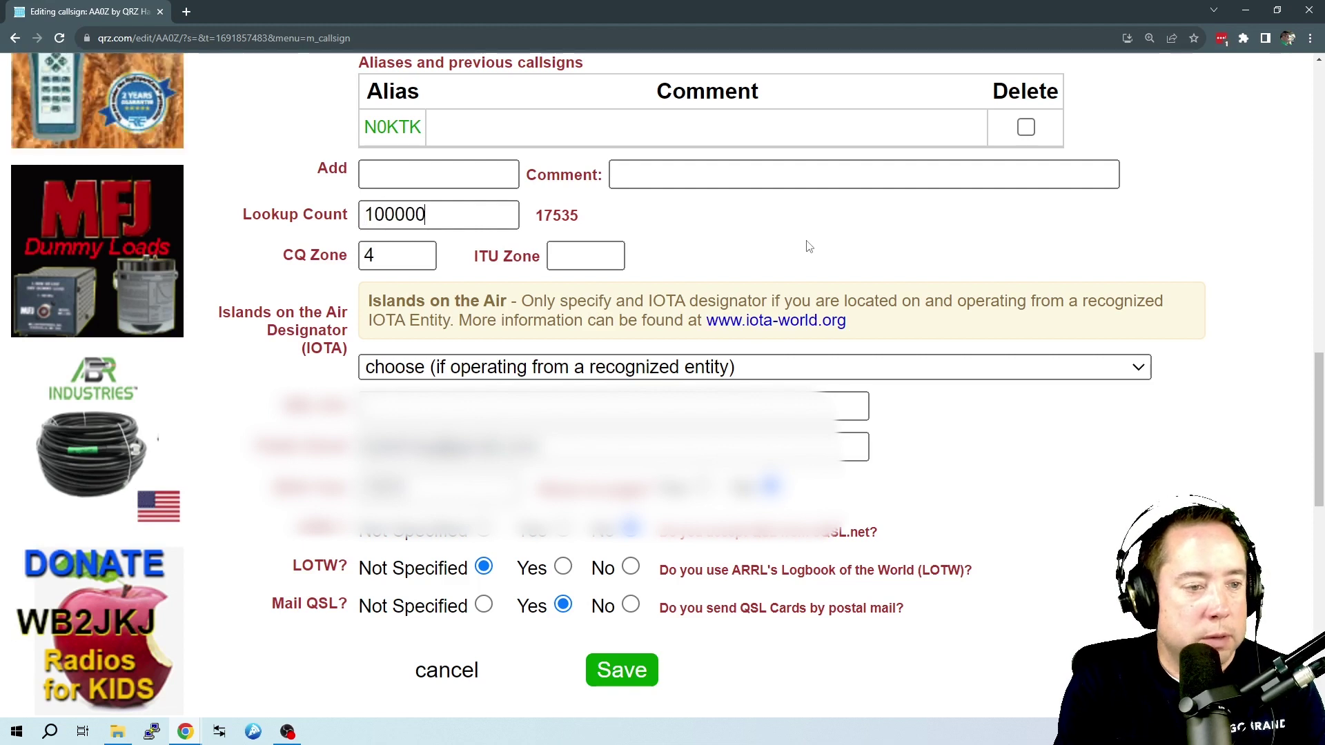
pyautogui.write('00000')
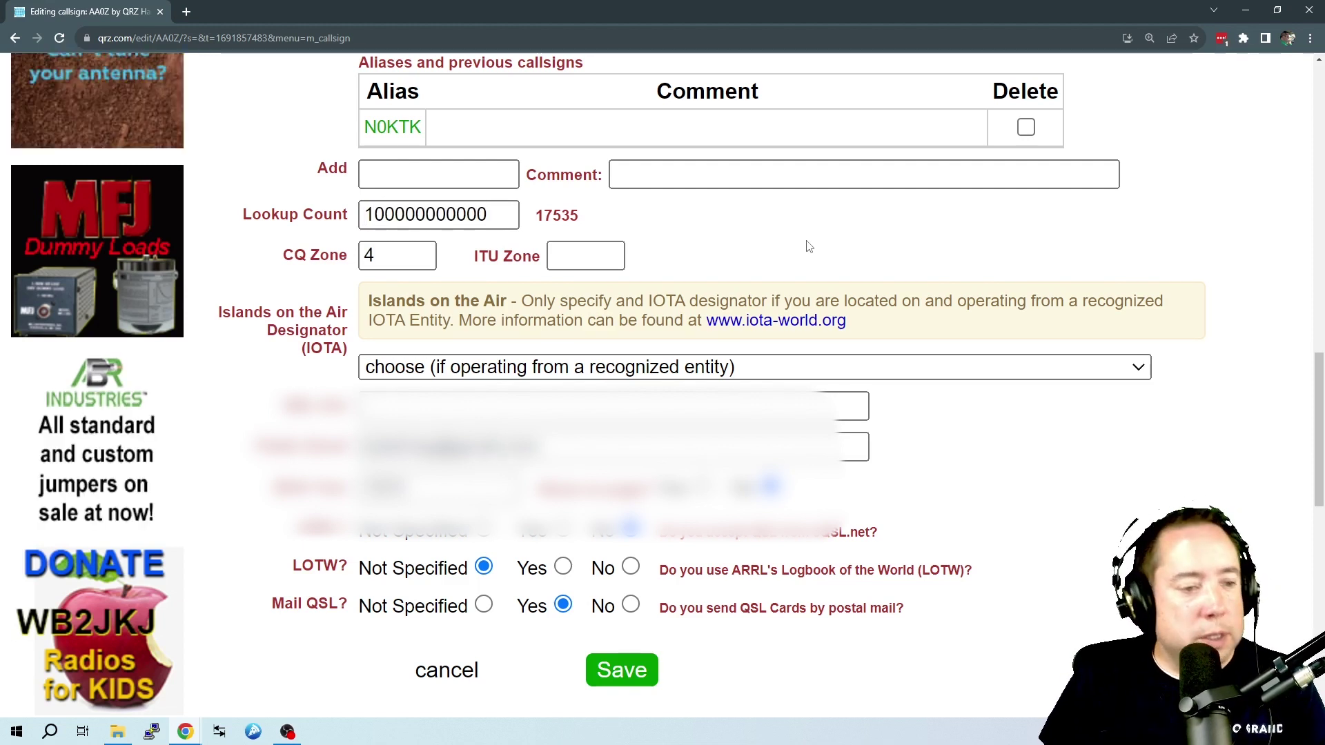
# Save the inflated lookup count and search the callsign again.
pyautogui.click(625, 673)
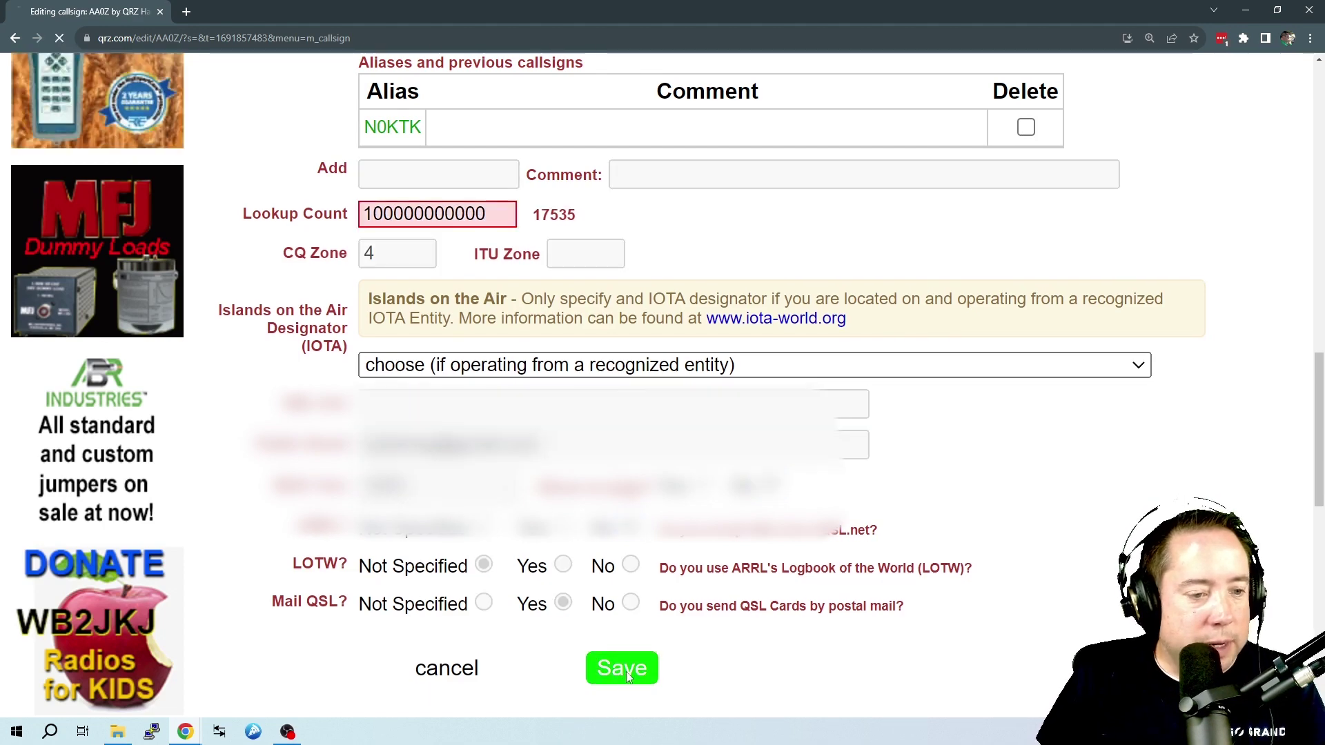
pyautogui.scroll(-2, 881, 485)
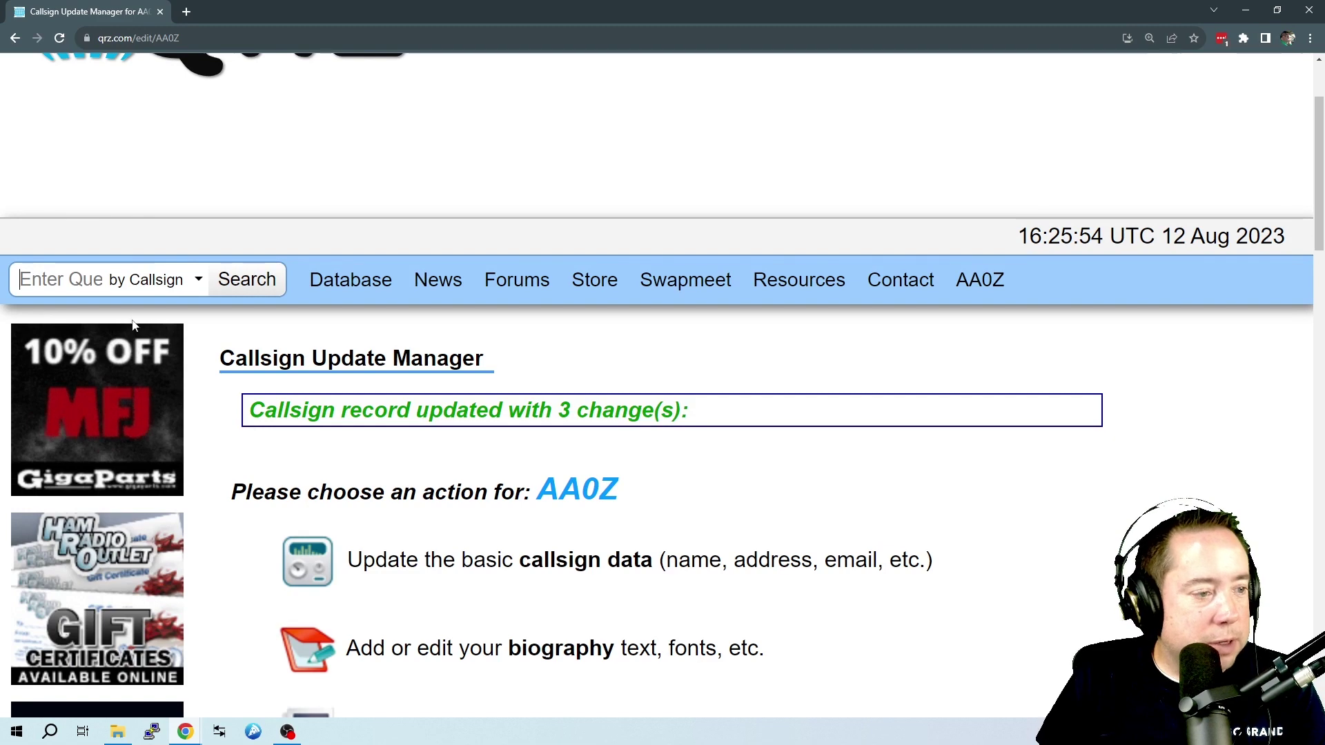
pyautogui.click(87, 275)
pyautogui.write('aa0z')
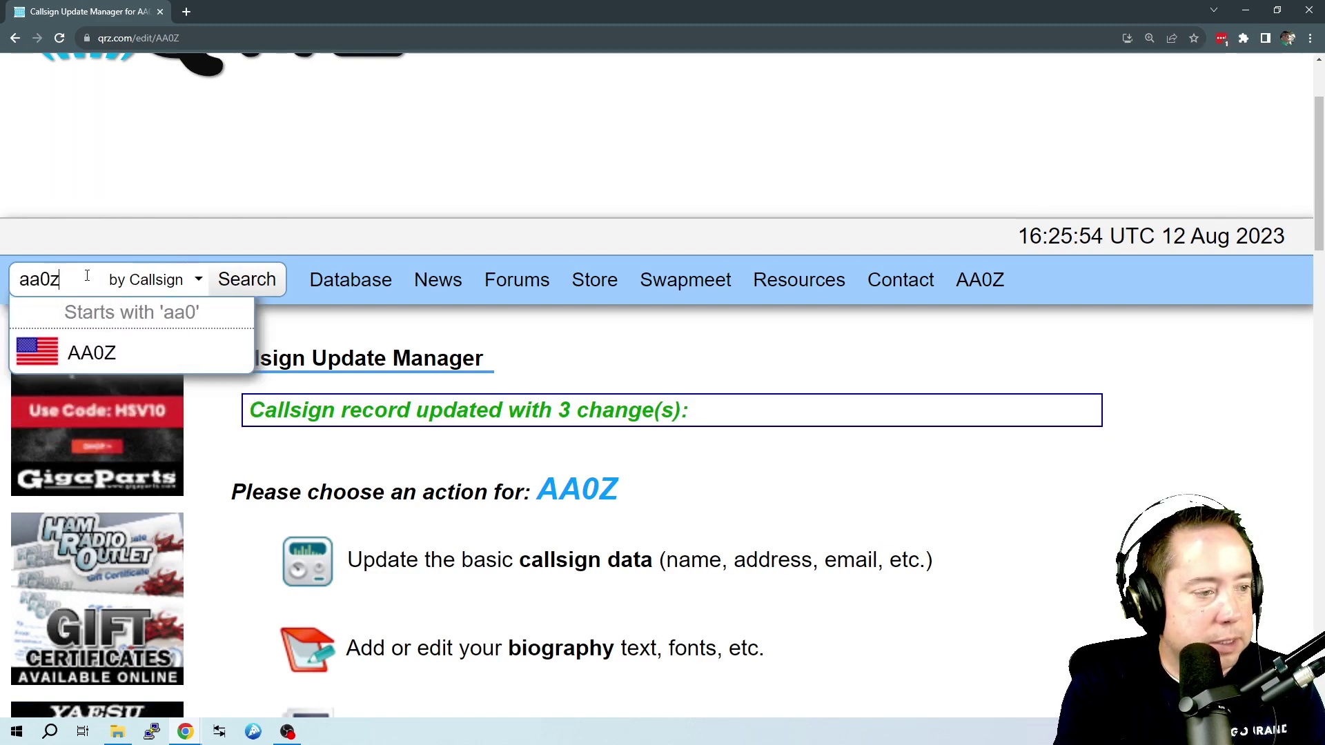
pyautogui.press('Return')
pyautogui.scroll(-4, 274, 353)
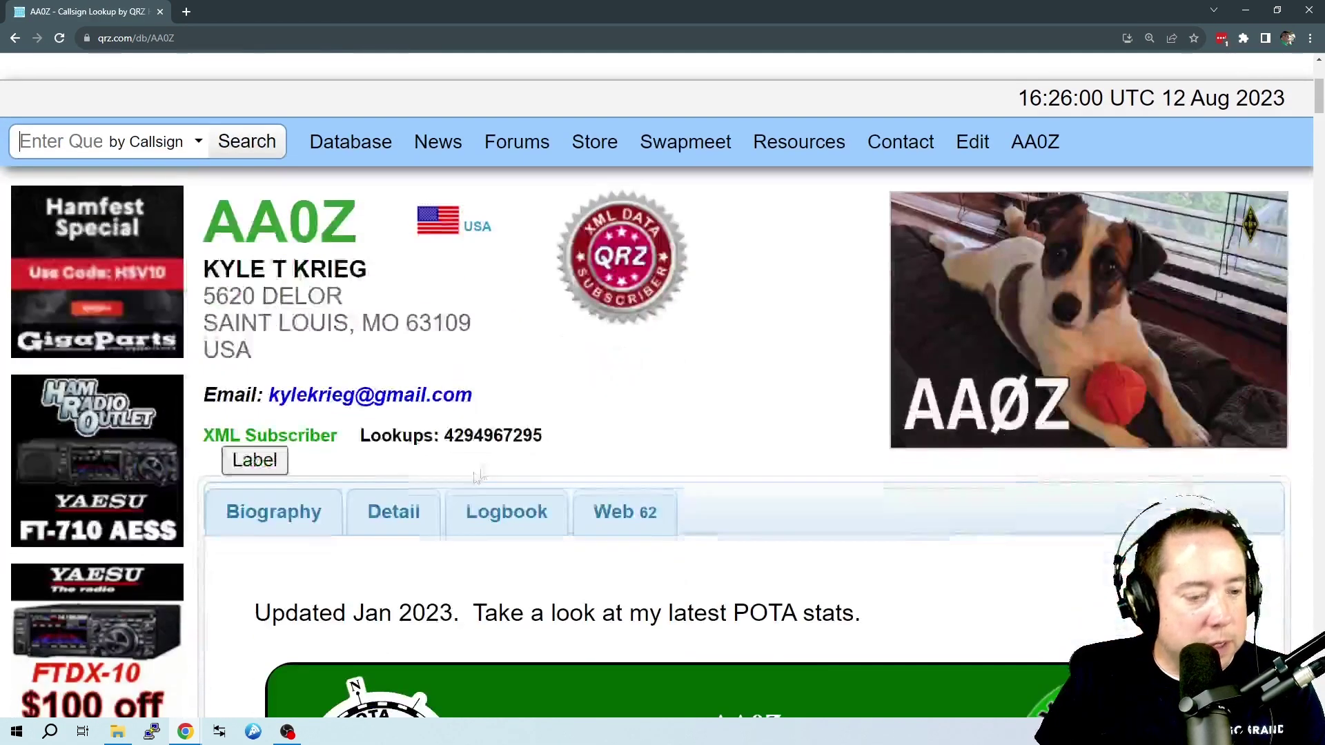
pyautogui.scroll(-1, 449, 433)
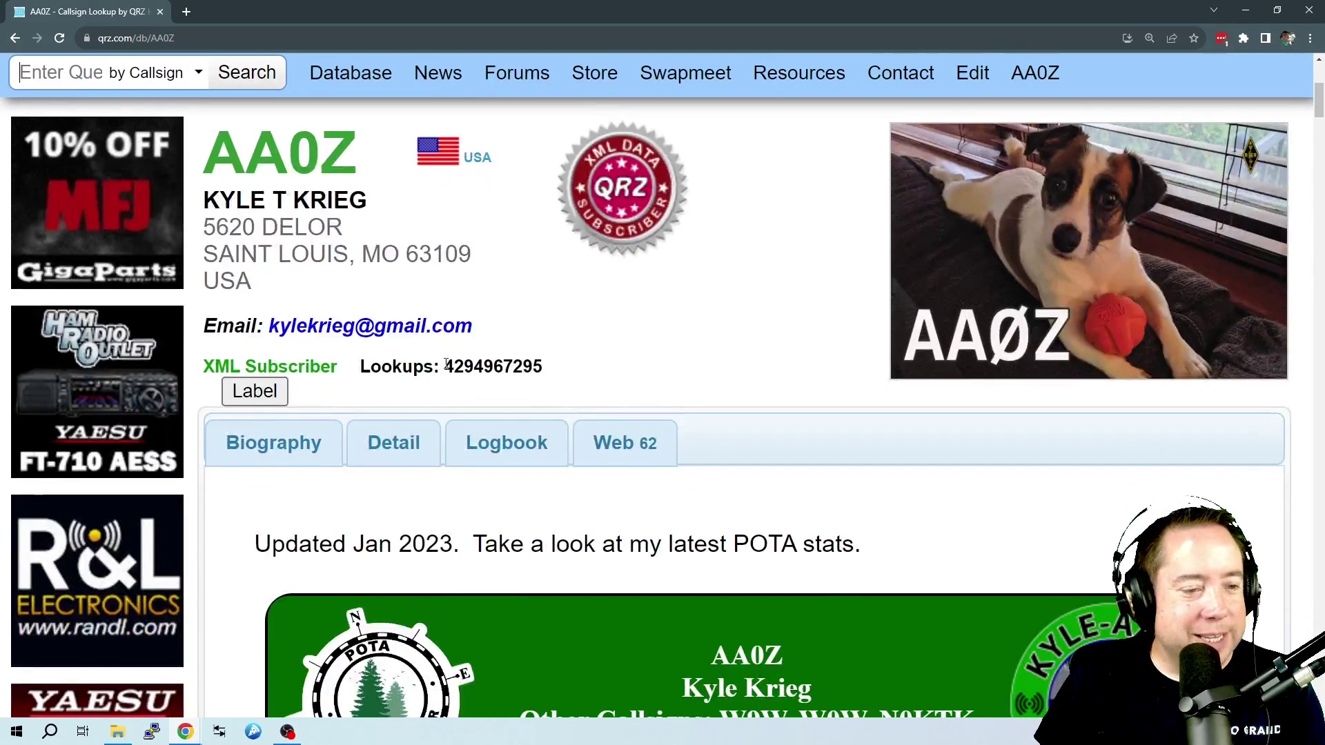
pyautogui.moveTo(362, 375); pyautogui.dragTo(551, 374)
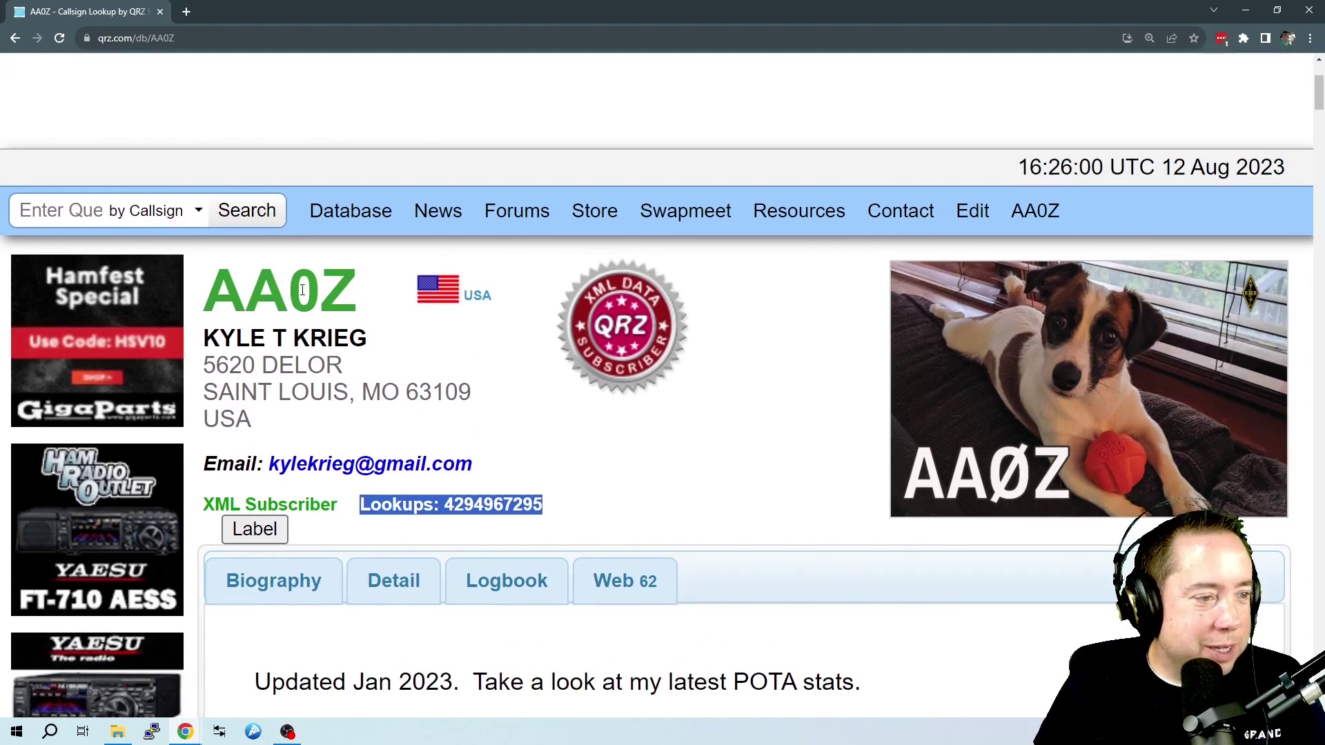
# Reopen the Callsign Update Manager's basic callsign data form.
pyautogui.moveTo(994, 231)
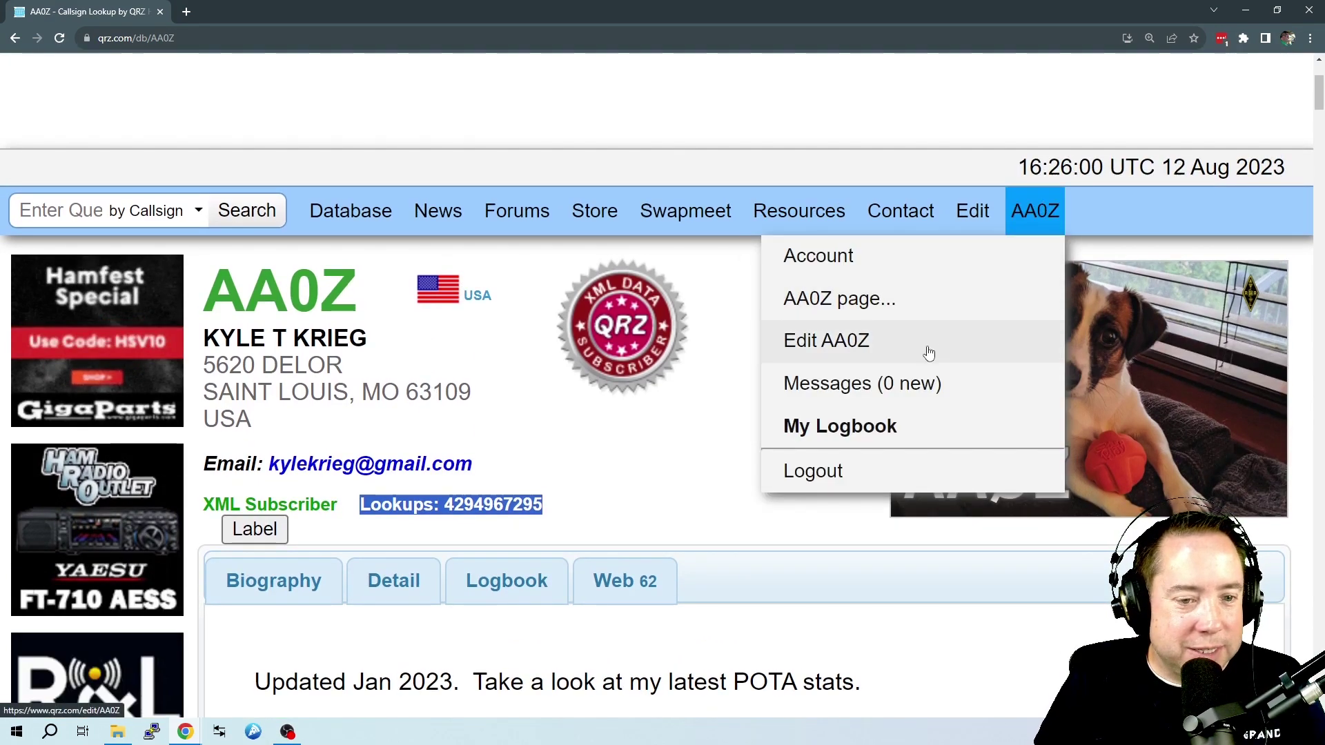
pyautogui.click(928, 353)
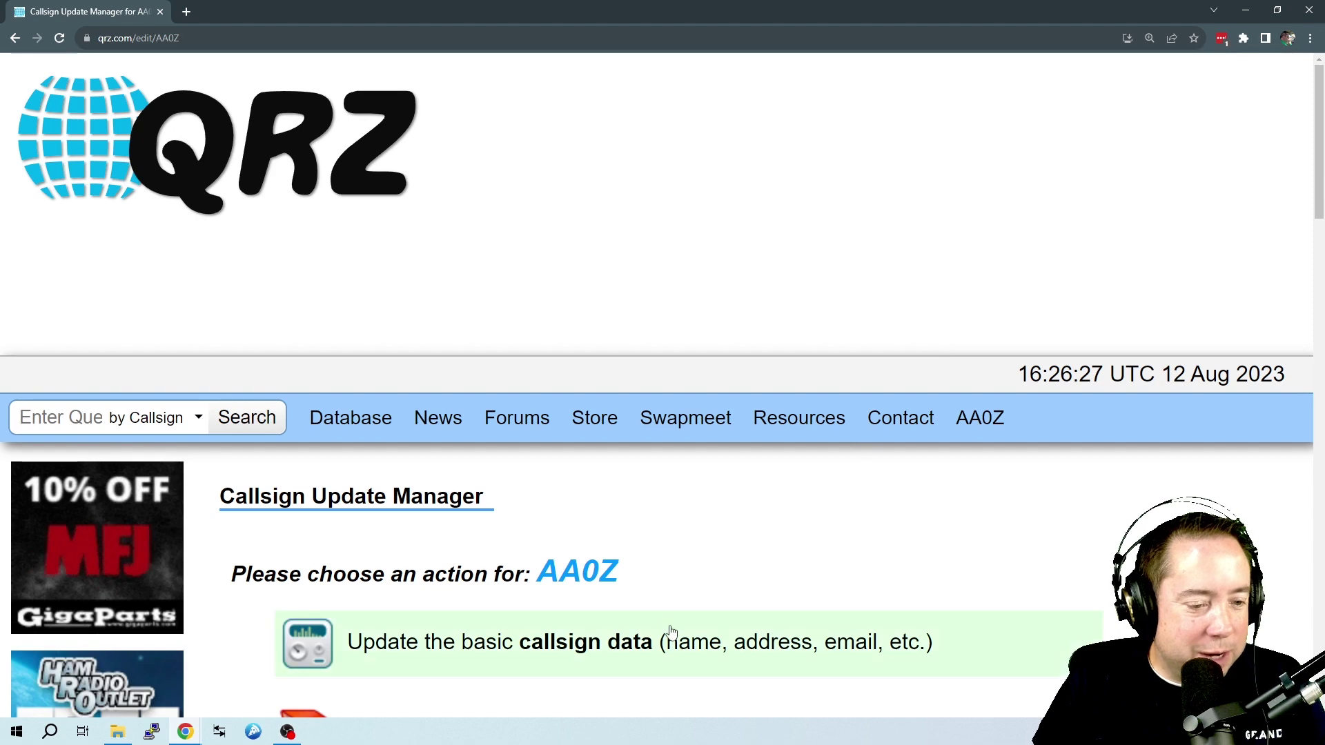
pyautogui.click(662, 650)
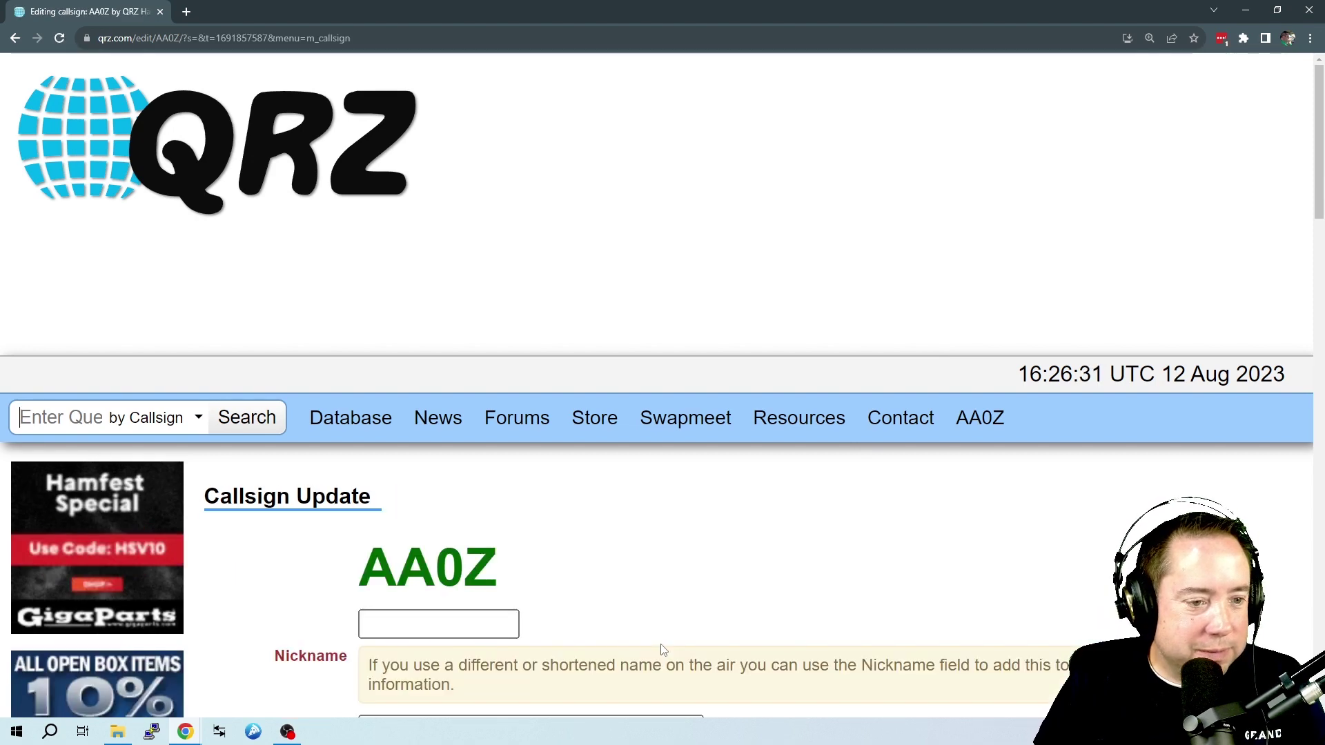
# Set the Lookup Count back to 17535 and save the record.
pyautogui.scroll(-15, 663, 649)
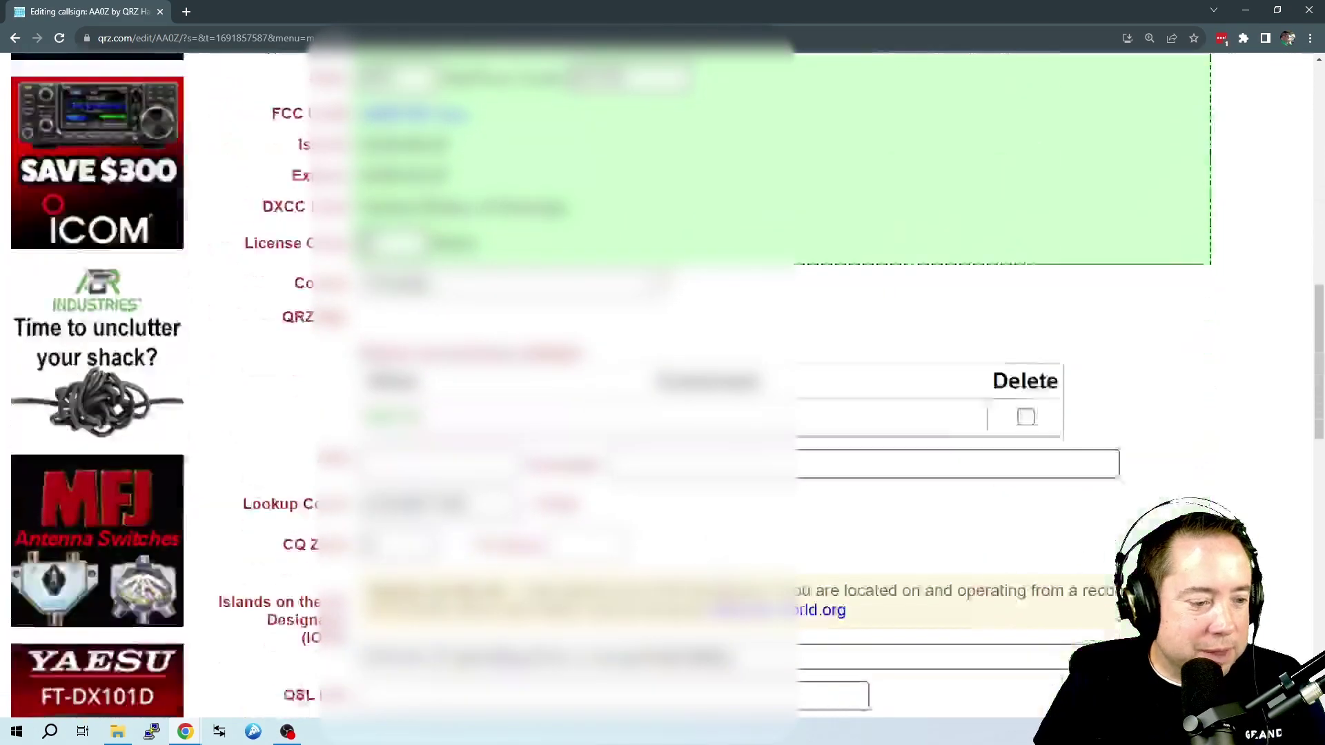
pyautogui.scroll(-1, 663, 385)
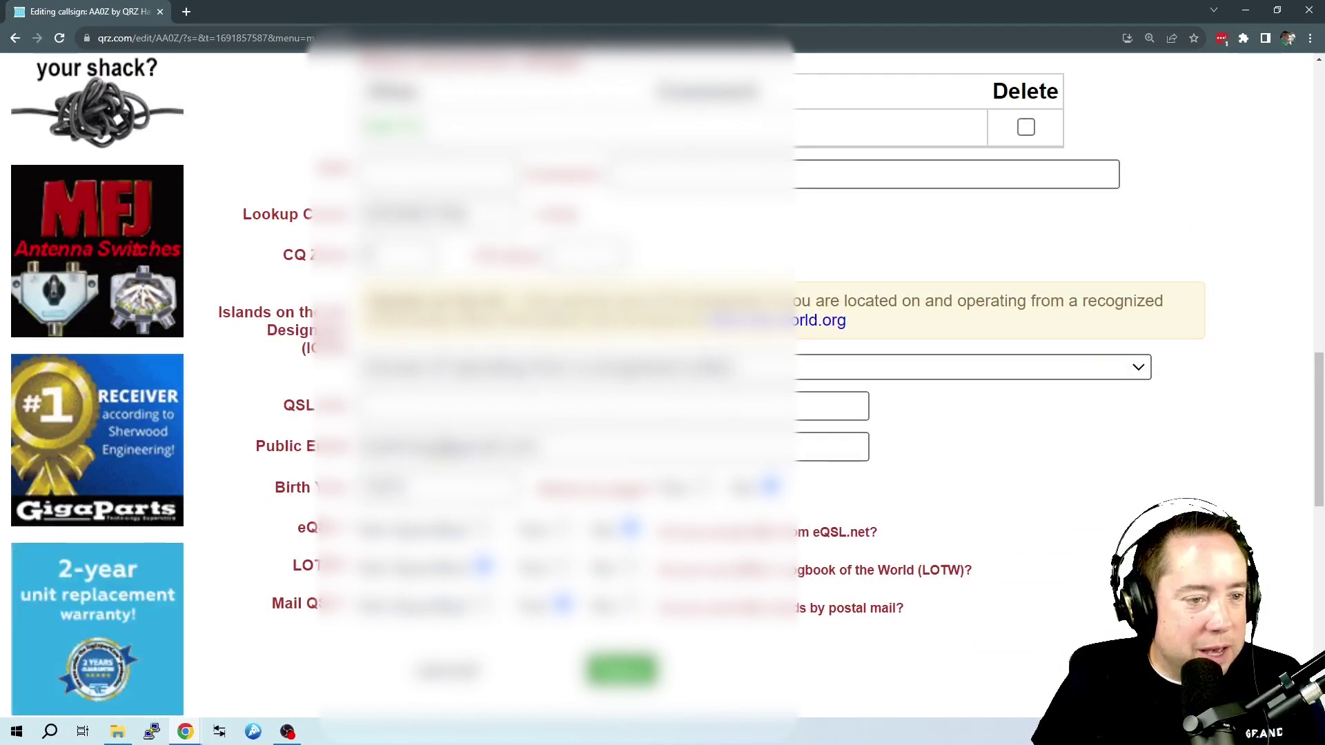
pyautogui.moveTo(483, 216); pyautogui.dragTo(261, 230)
pyautogui.write('17')
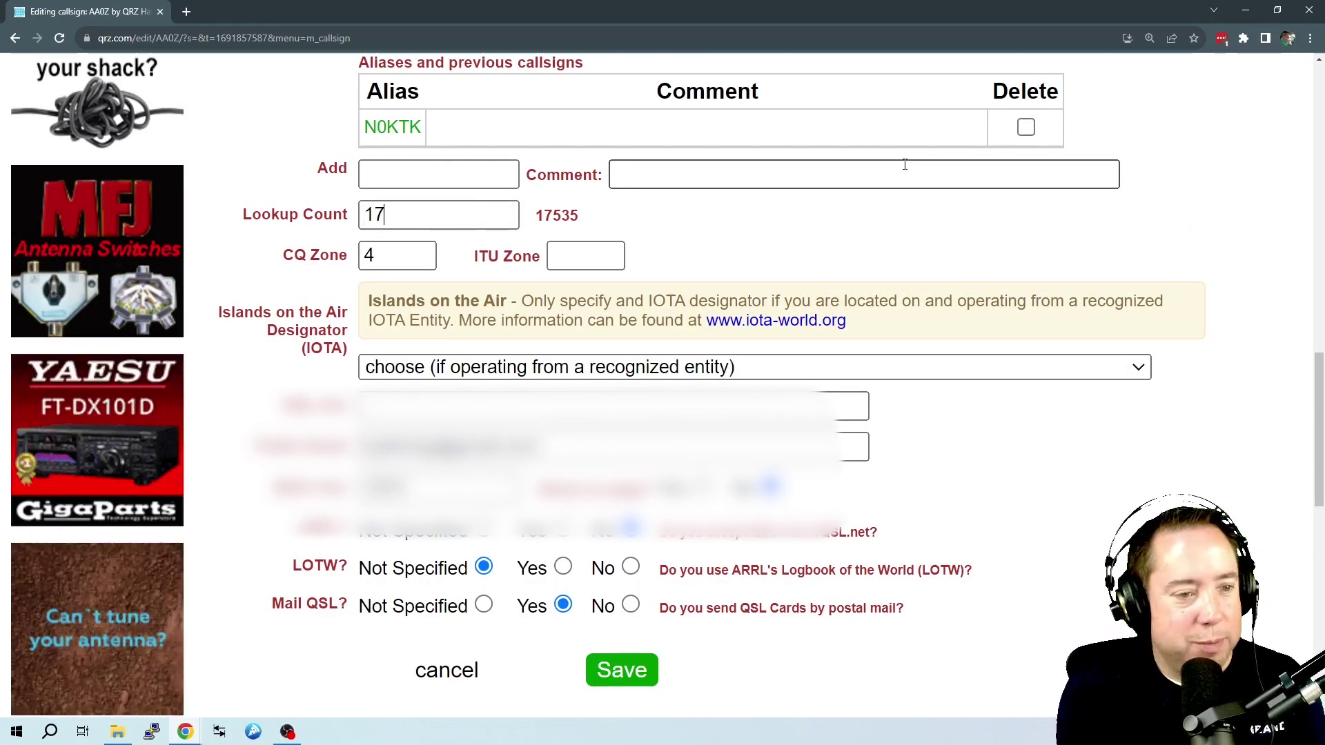
pyautogui.write('5')
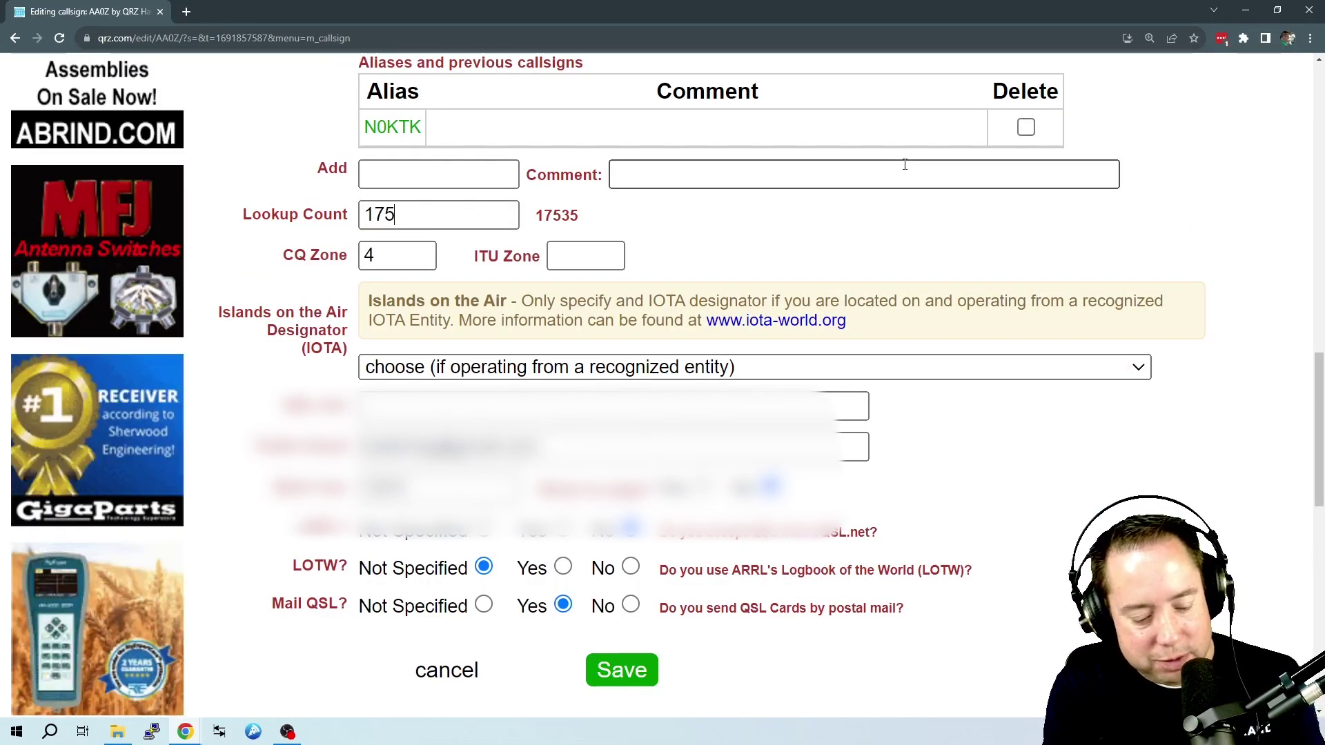
pyautogui.write('35')
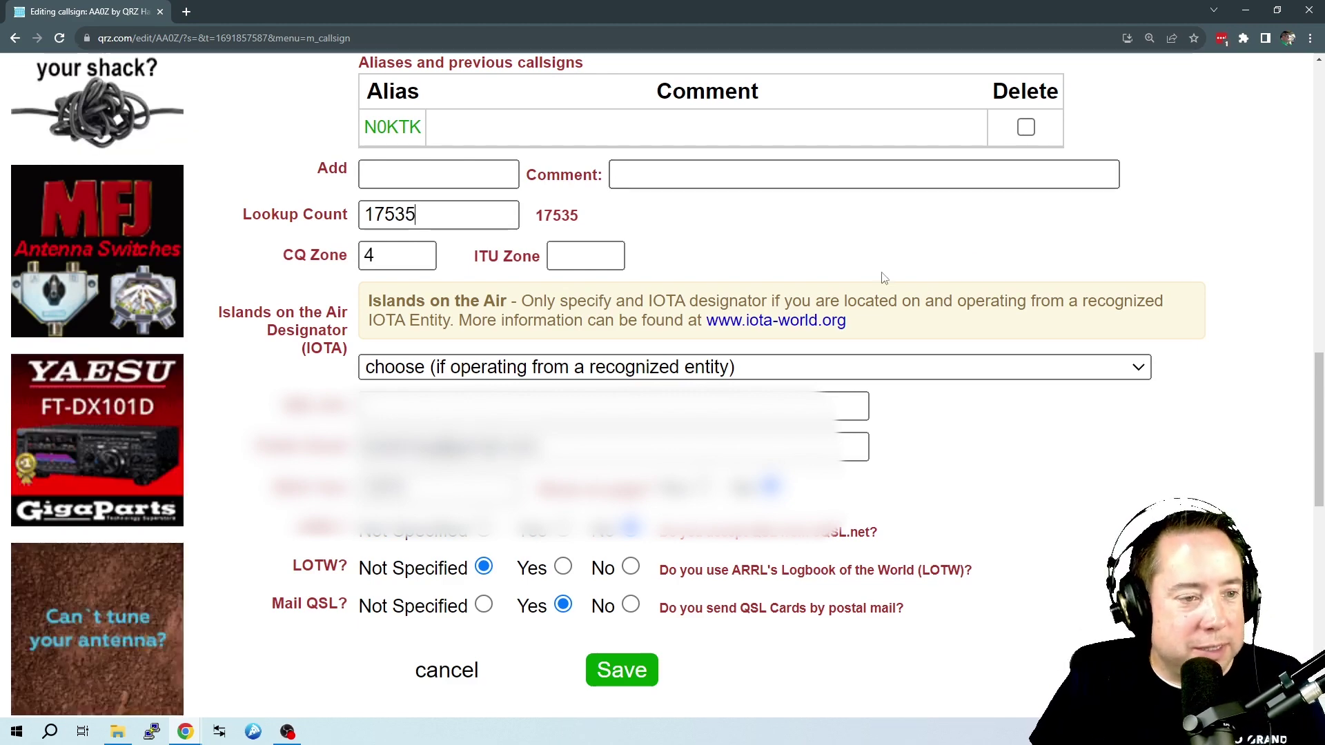
pyautogui.scroll(-1, 1094, 255)
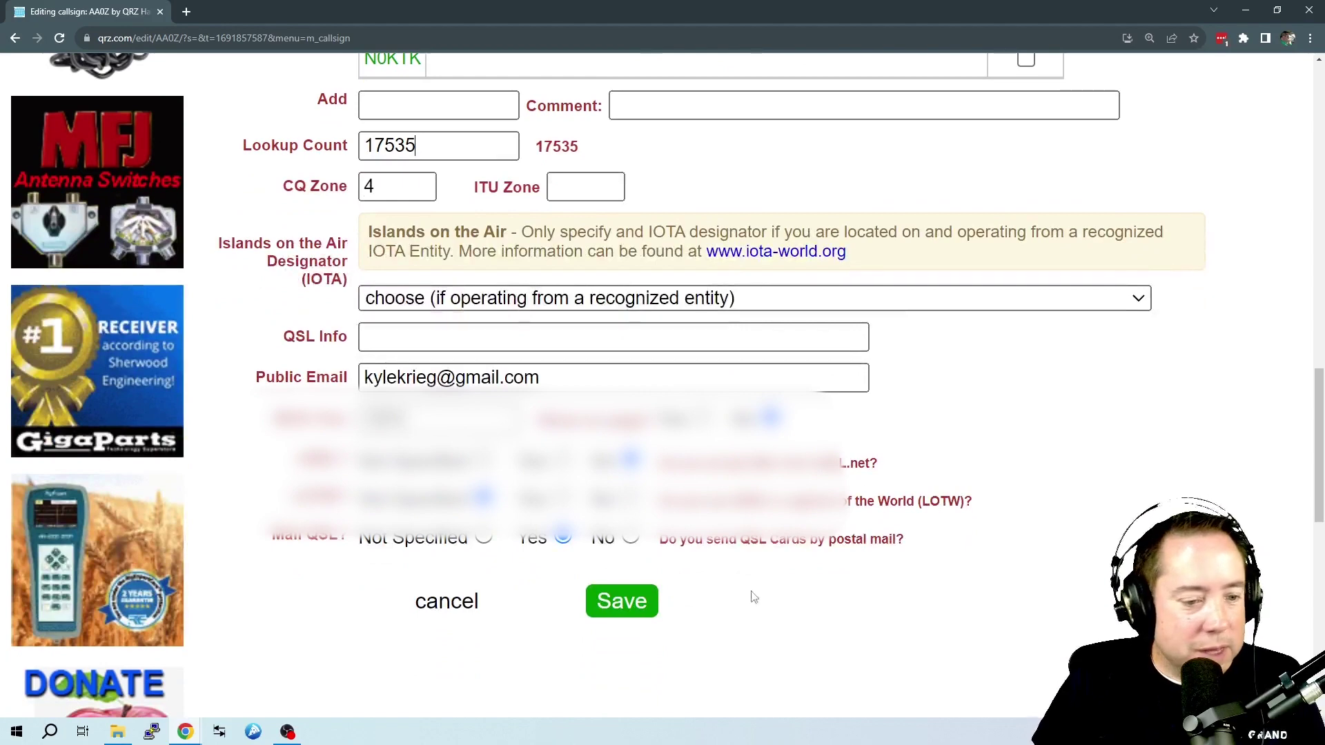
pyautogui.click(631, 607)
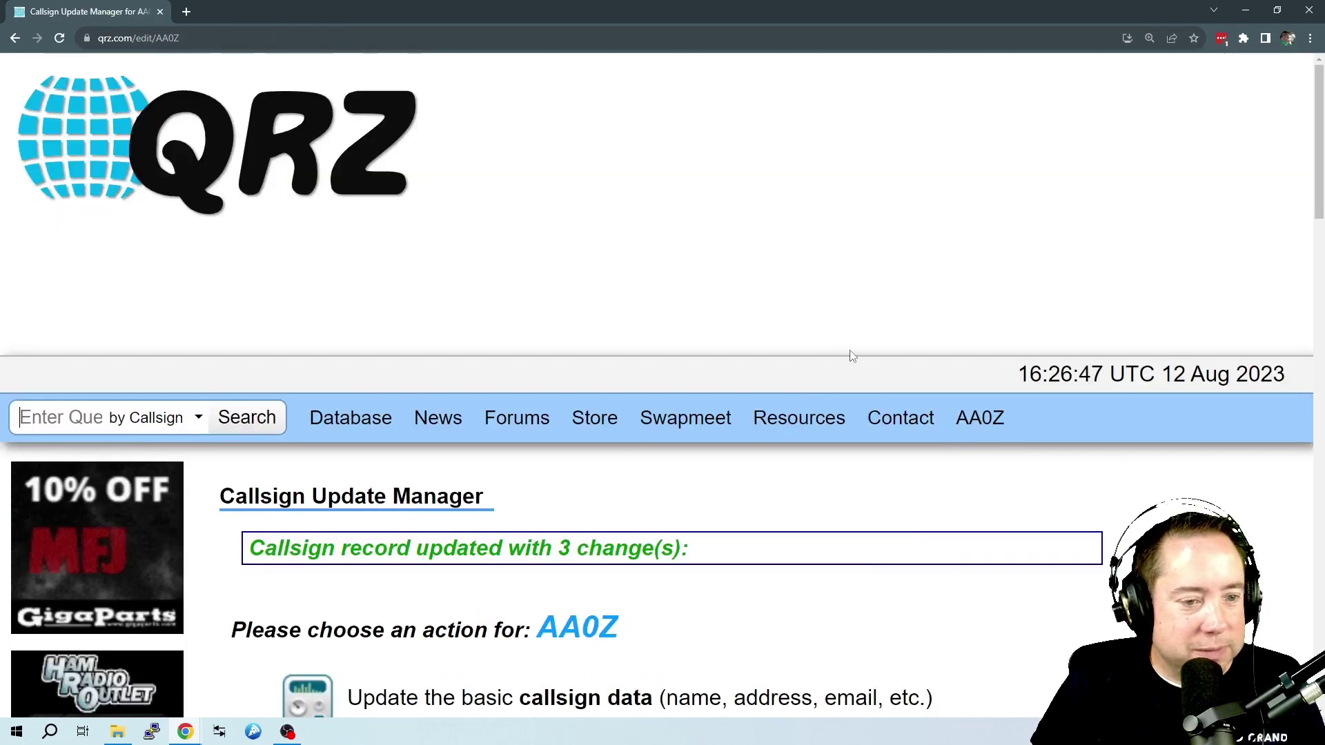
# Search the callsign again and confirm the profile shows 17536 lookups.
pyautogui.scroll(-4, 876, 305)
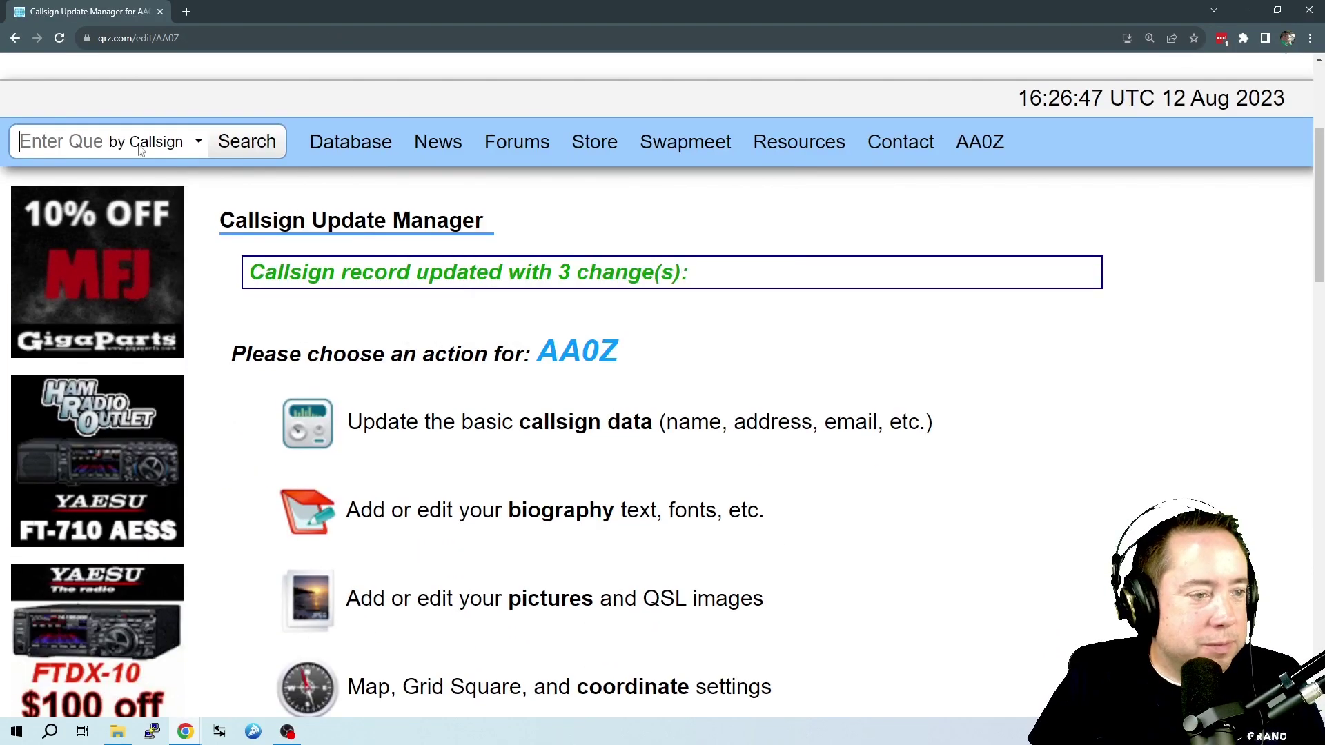
pyautogui.click(93, 142)
pyautogui.write('aa0z')
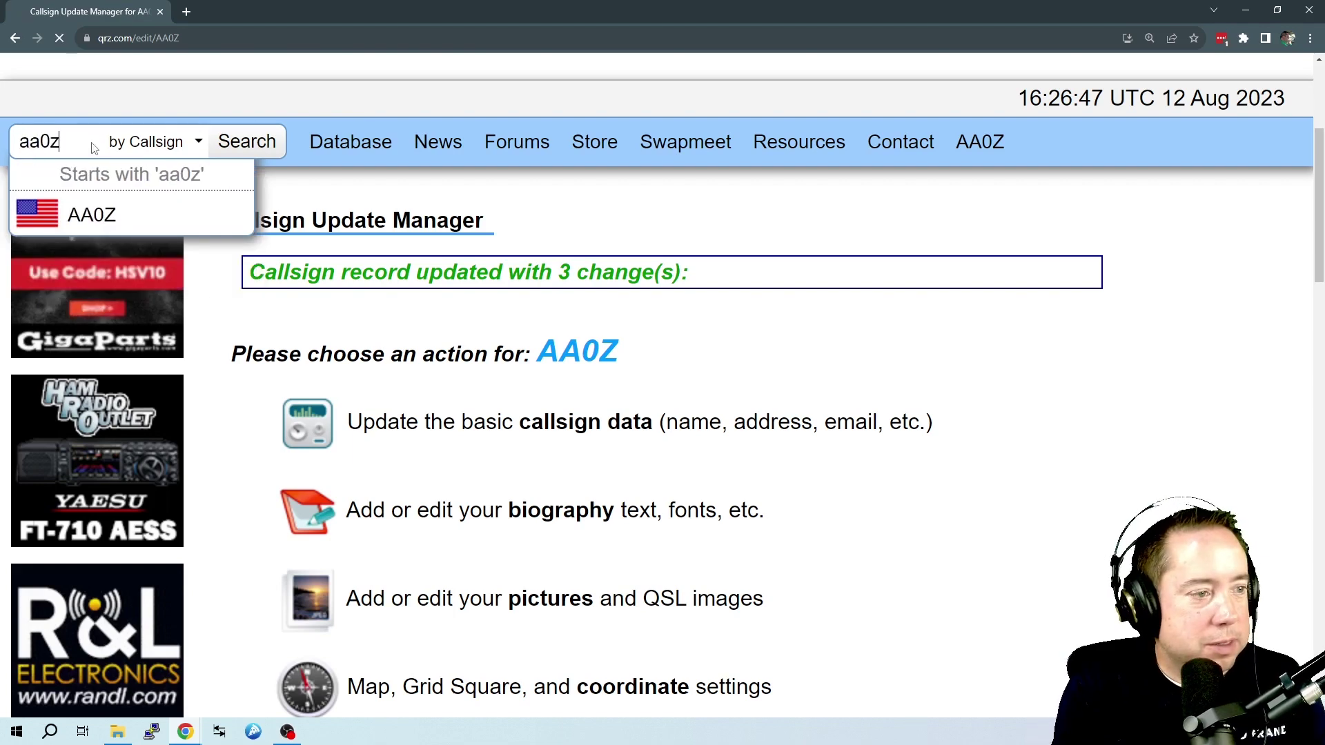
pyautogui.press('Return')
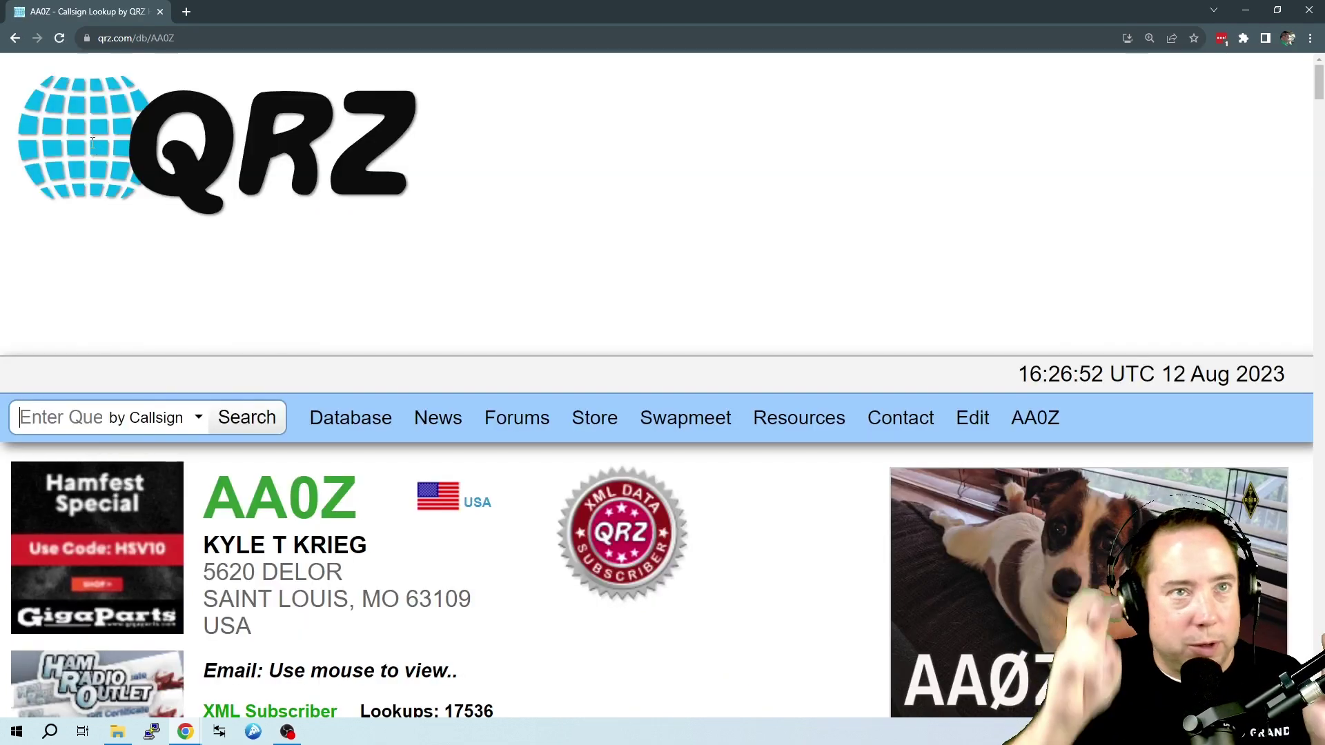
pyautogui.scroll(-3, 93, 142)
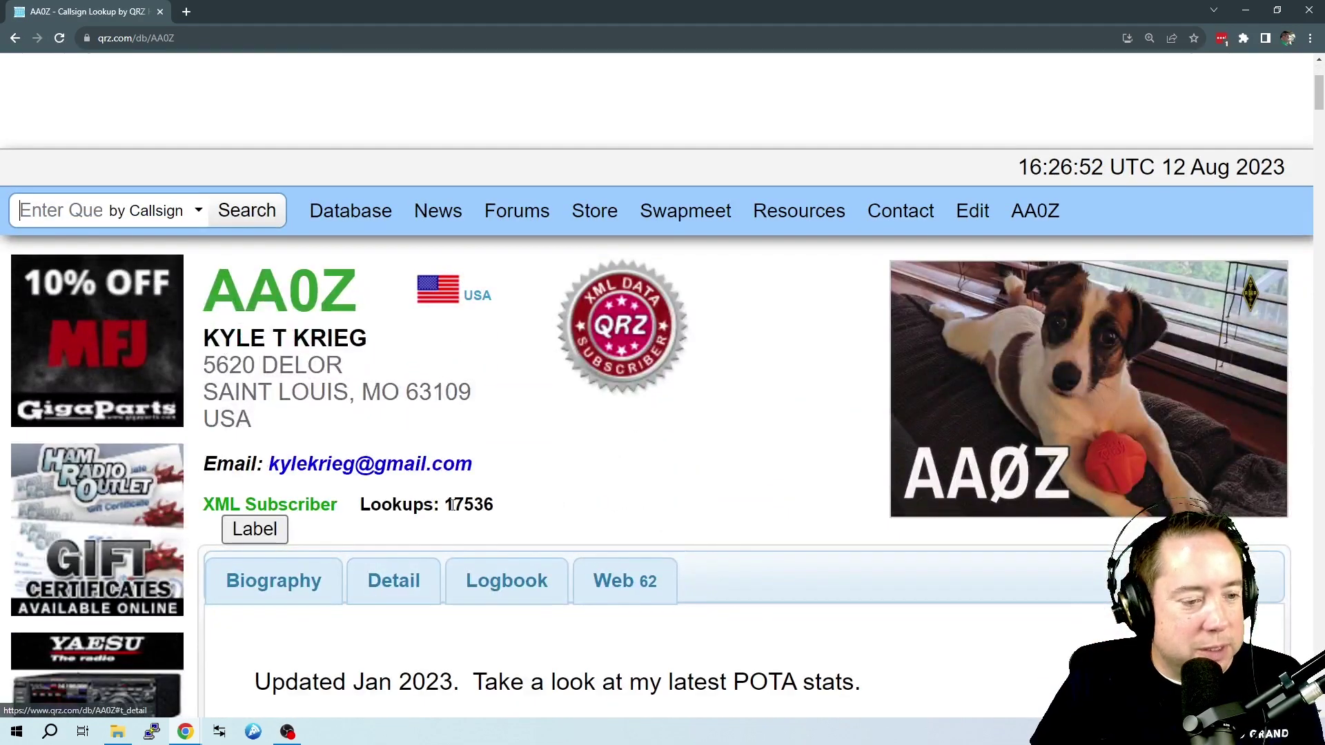